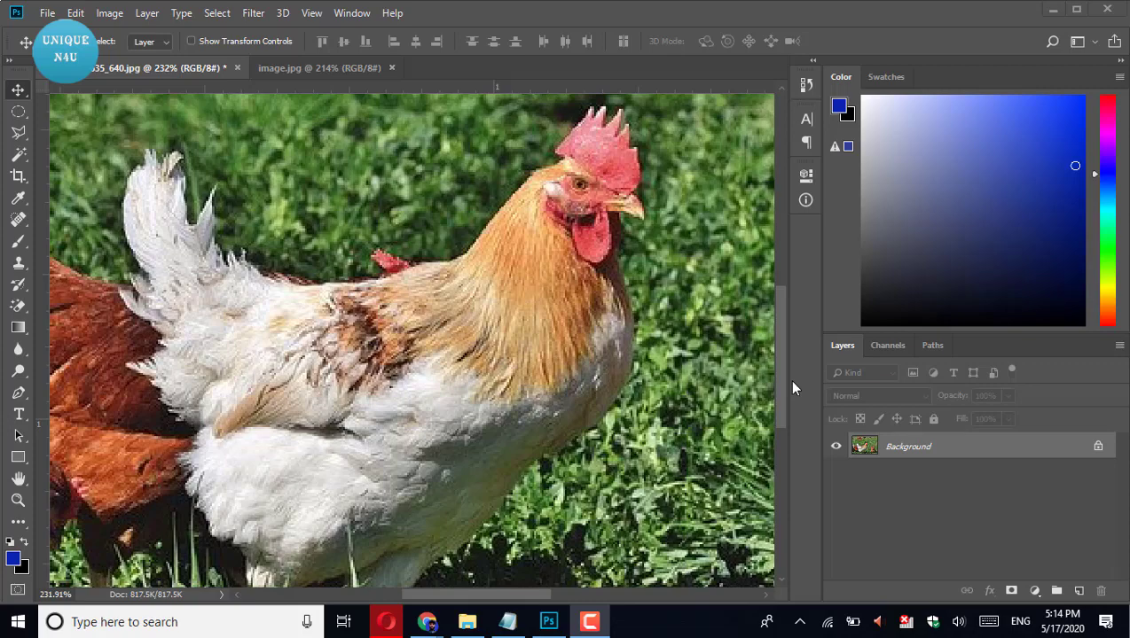
# - Flip between the two chicken photos, ending on the close-up chicken photo
pyautogui.click(322, 68)
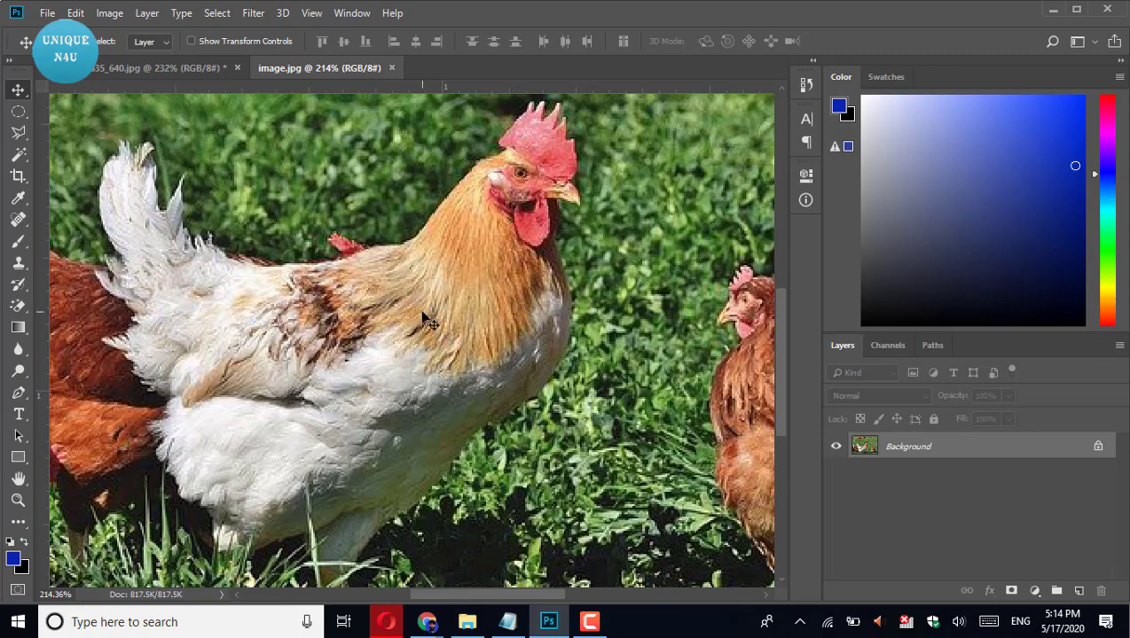
pyautogui.click(195, 72)
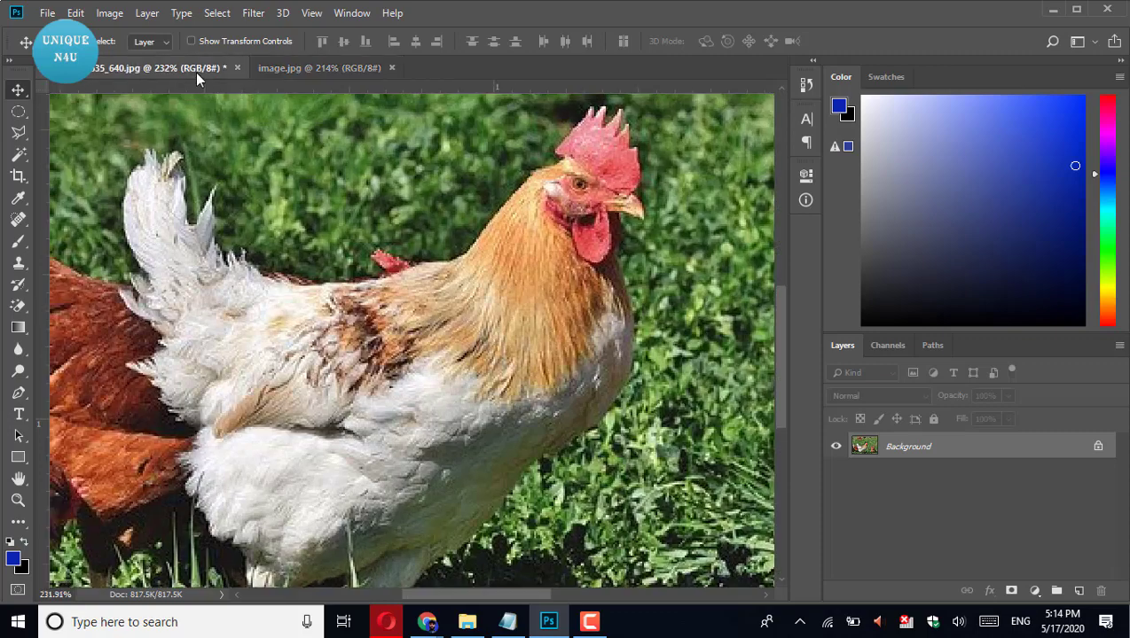
pyautogui.click(336, 71)
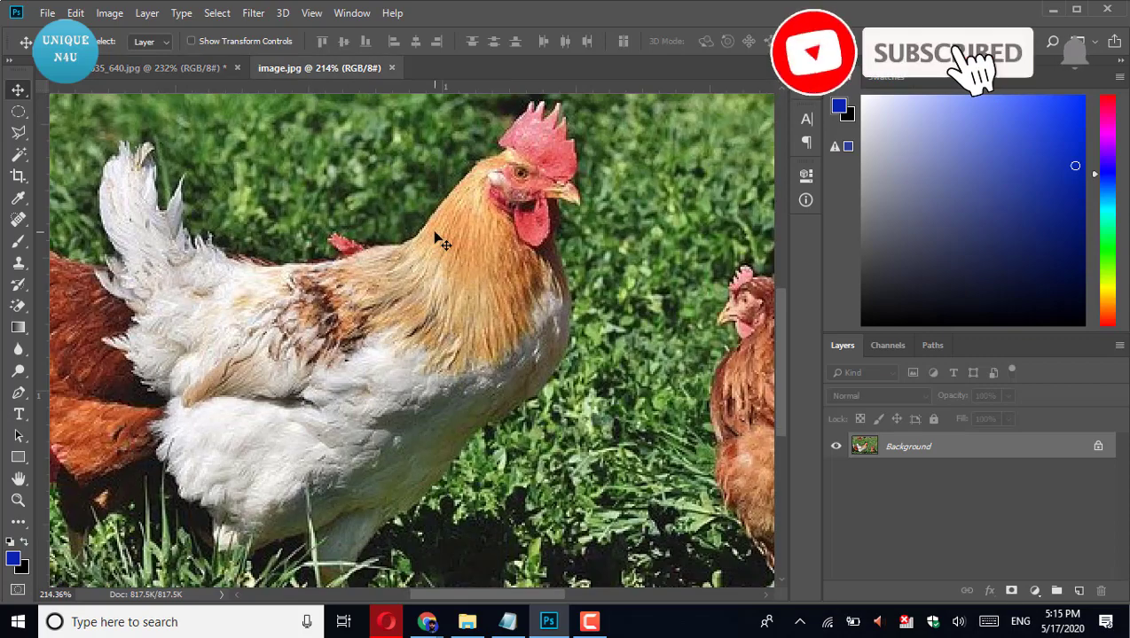
pyautogui.click(188, 69)
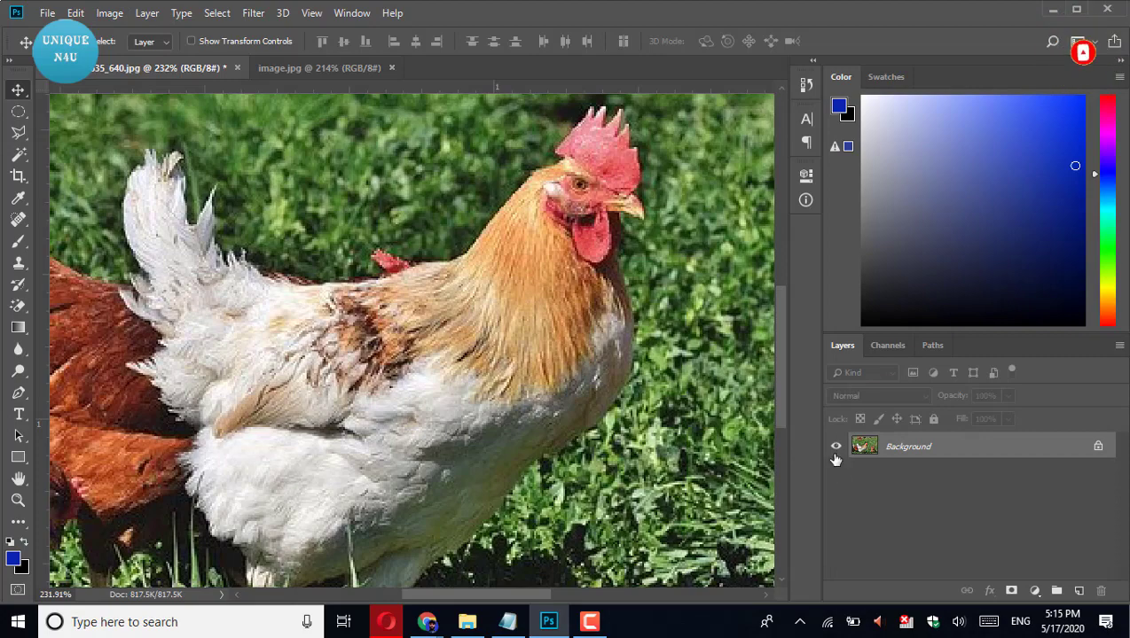
# - Unlock the Background layer as Layer 0 and bring up Image Size showing 640 × 436 px
pyautogui.click(1099, 447)
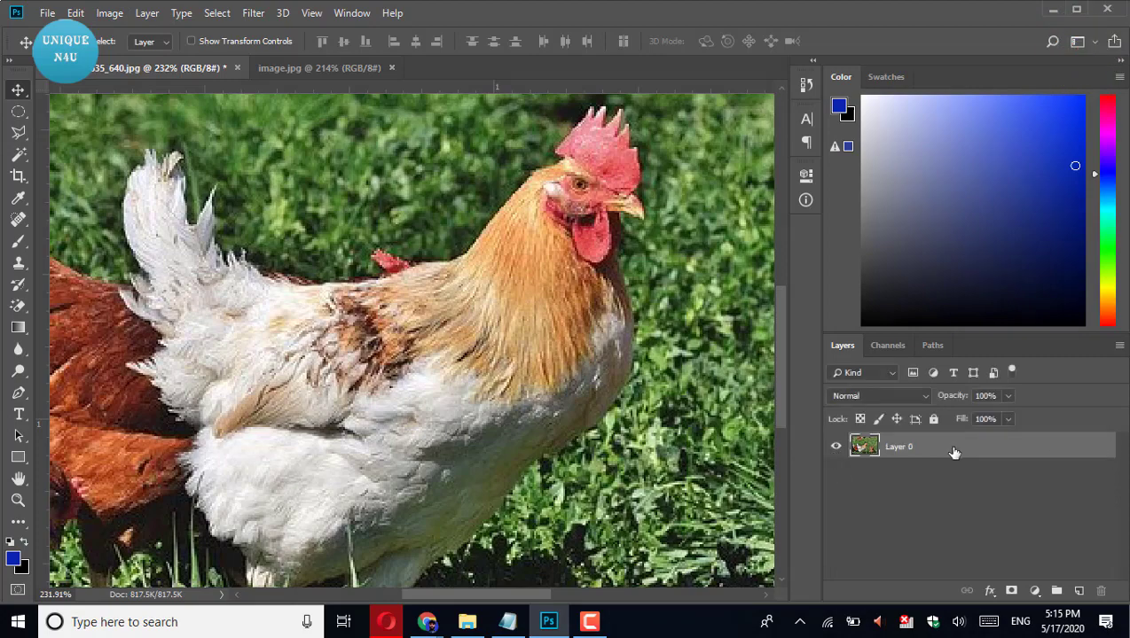
pyautogui.click(836, 447)
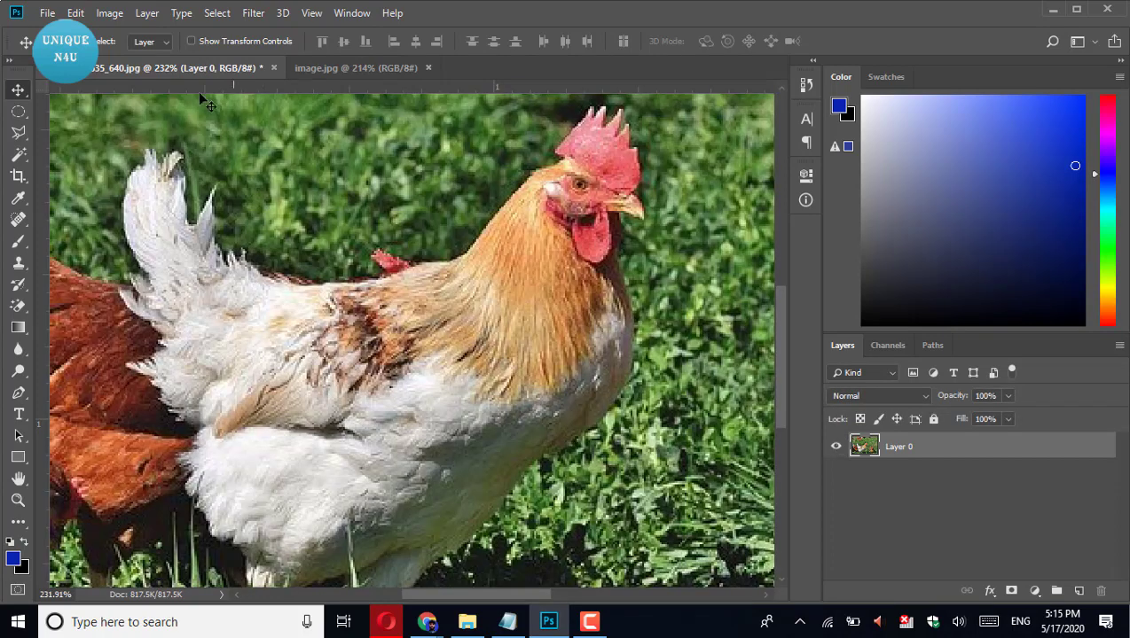
pyautogui.click(110, 14)
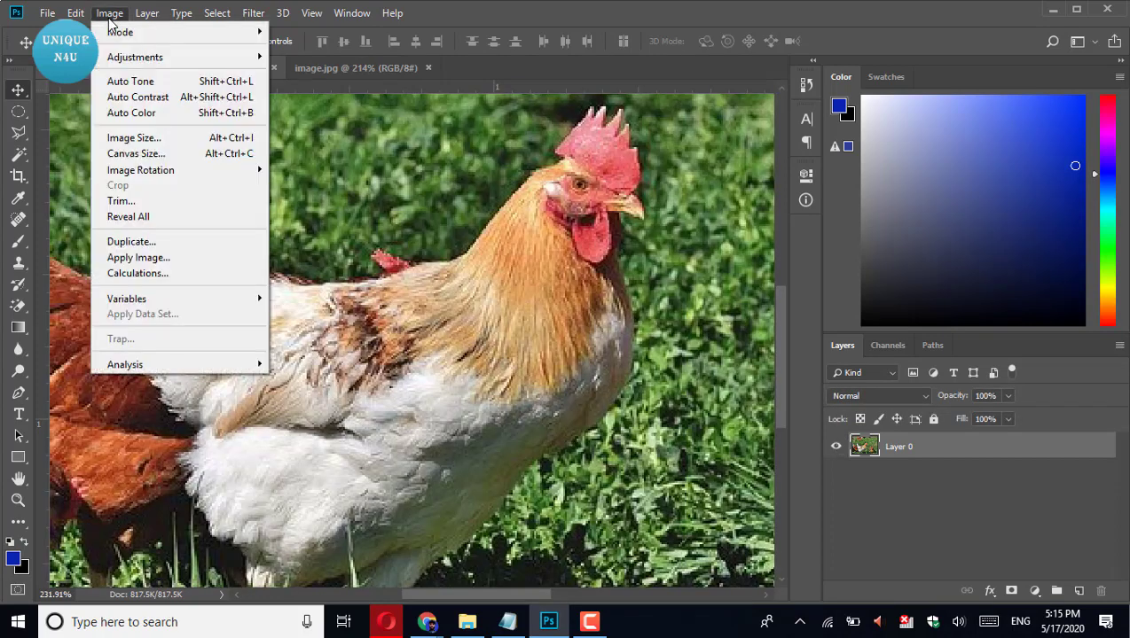
pyautogui.click(131, 139)
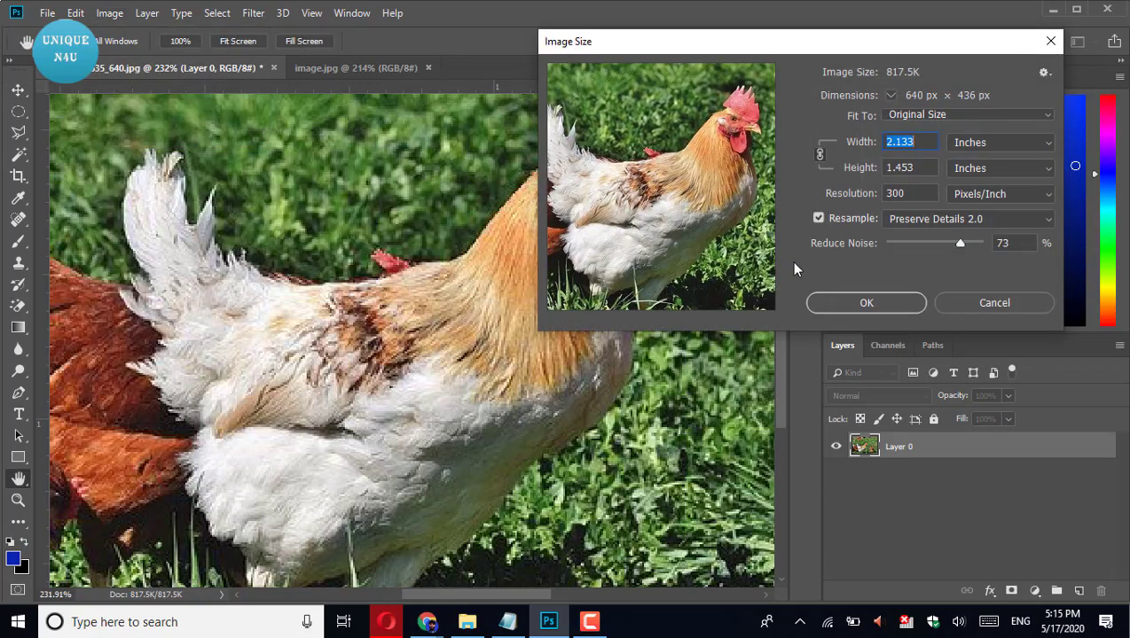
# - Zoom the resize preview twice onto the rooster's head and select the Resolution field
pyautogui.click(697, 295)
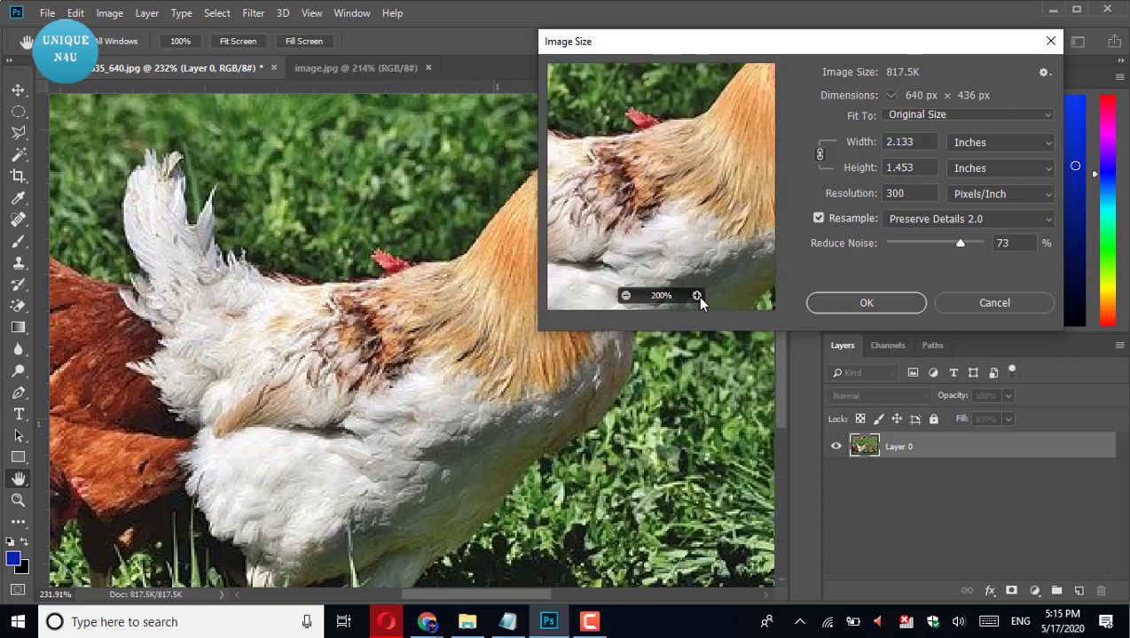
pyautogui.moveTo(704, 191); pyautogui.dragTo(590, 295)
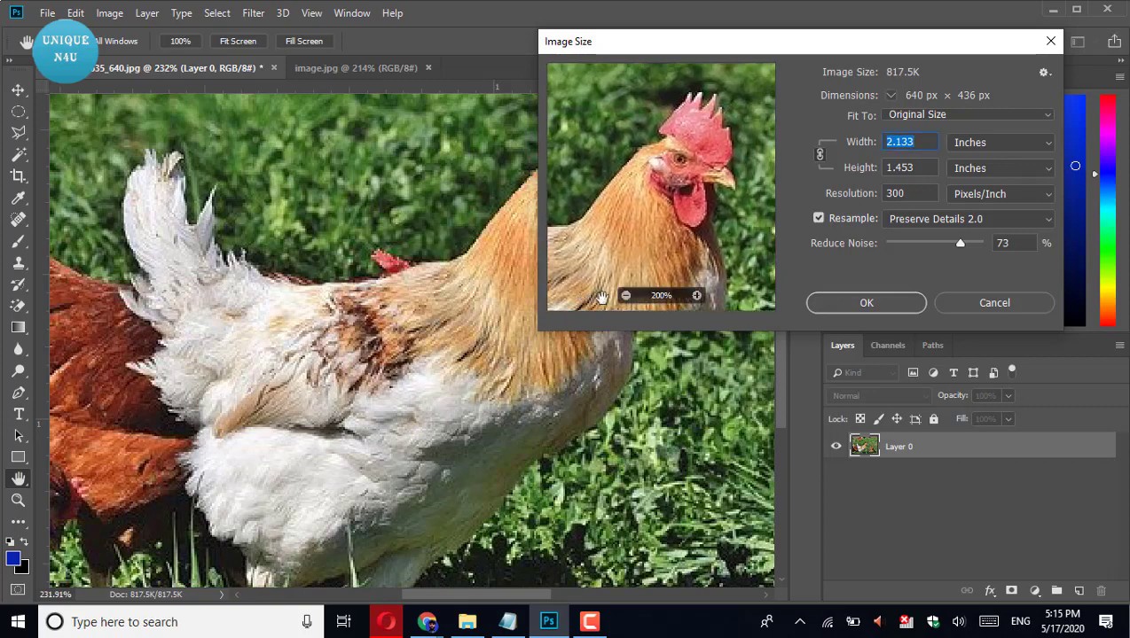
pyautogui.click(699, 295)
pyautogui.moveTo(696, 196); pyautogui.dragTo(659, 210)
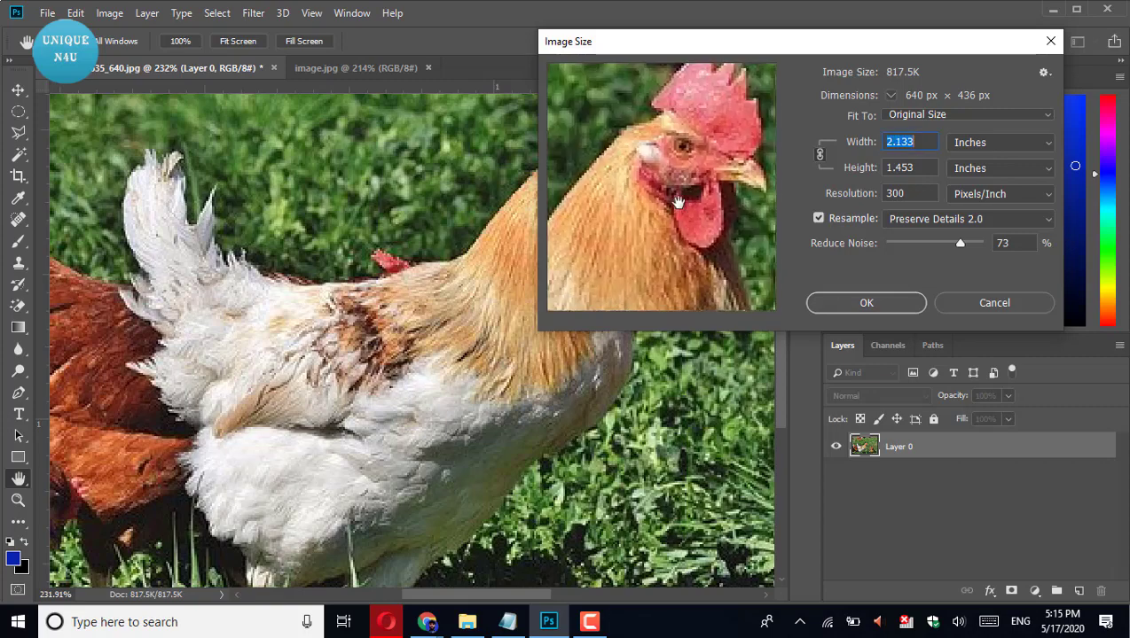
pyautogui.click(878, 195)
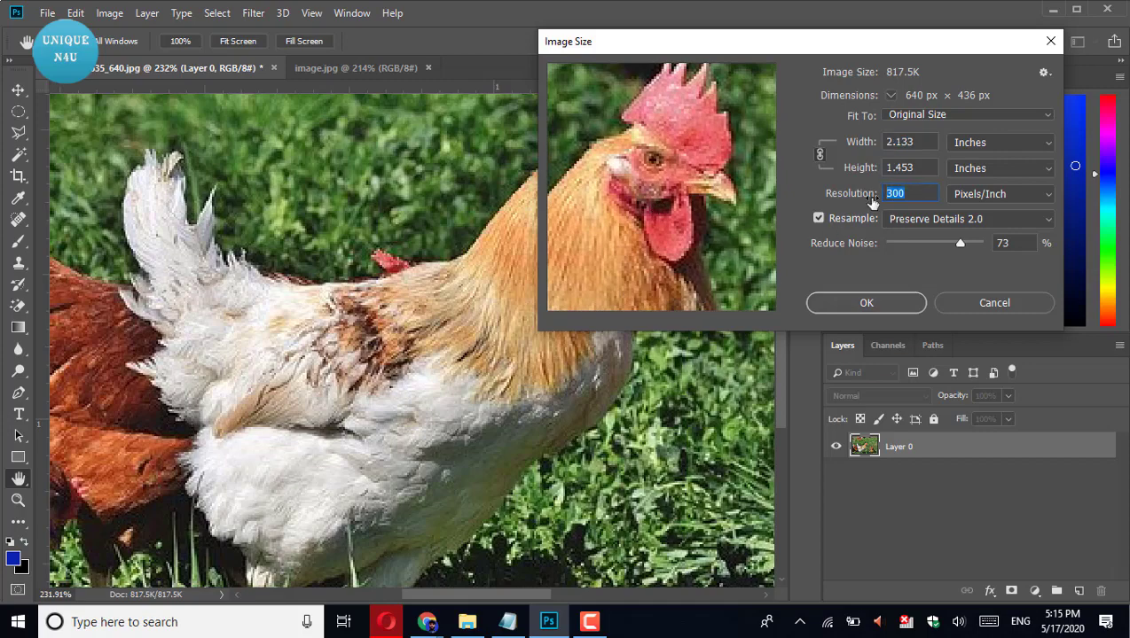
# - Enter a 900 ppi resolution for 1920 × 1308 px, panning the preview to the eye and comb
pyautogui.write('9')
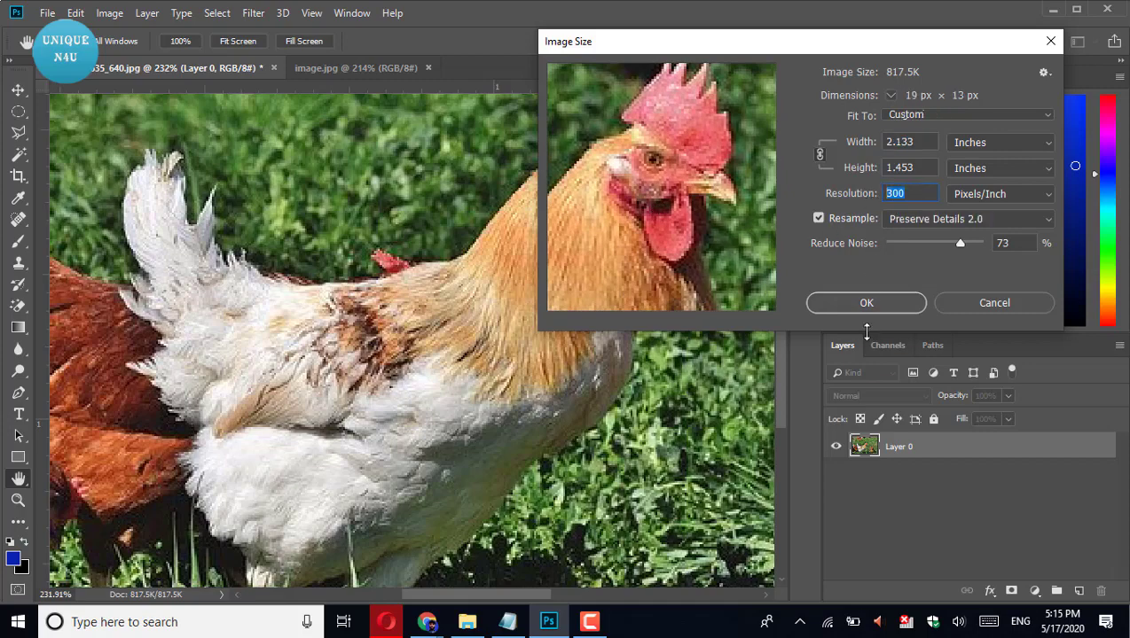
pyautogui.write('0')
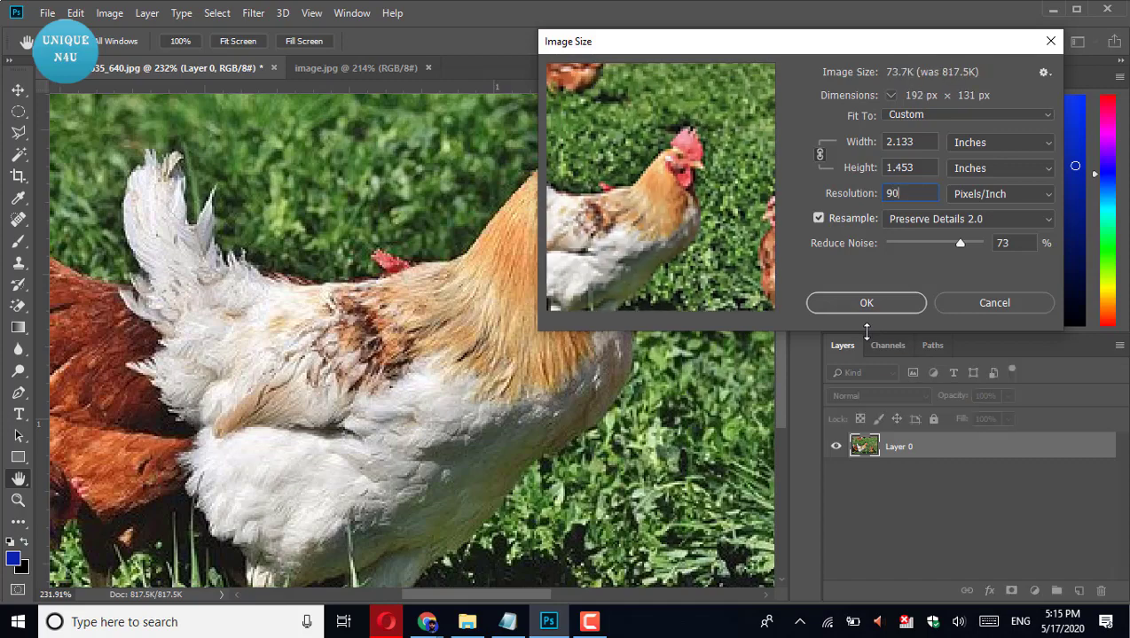
pyautogui.moveTo(652, 215)
pyautogui.mouseDown()
pyautogui.moveTo(692, 219)
pyautogui.moveTo(664, 209)
pyautogui.mouseUp()
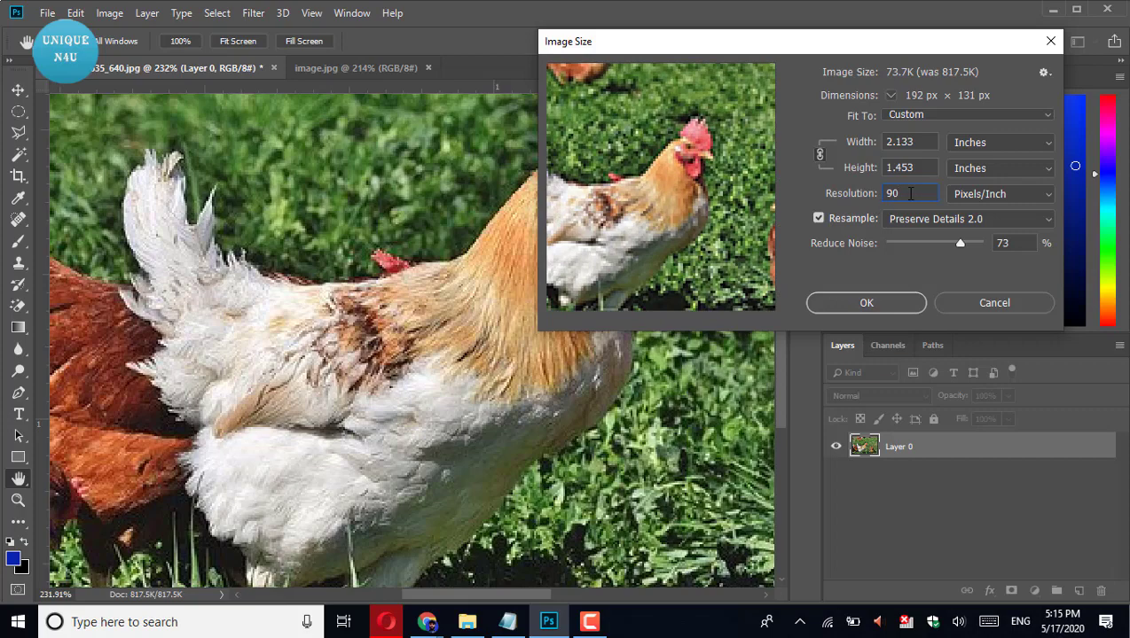
pyautogui.write('0')
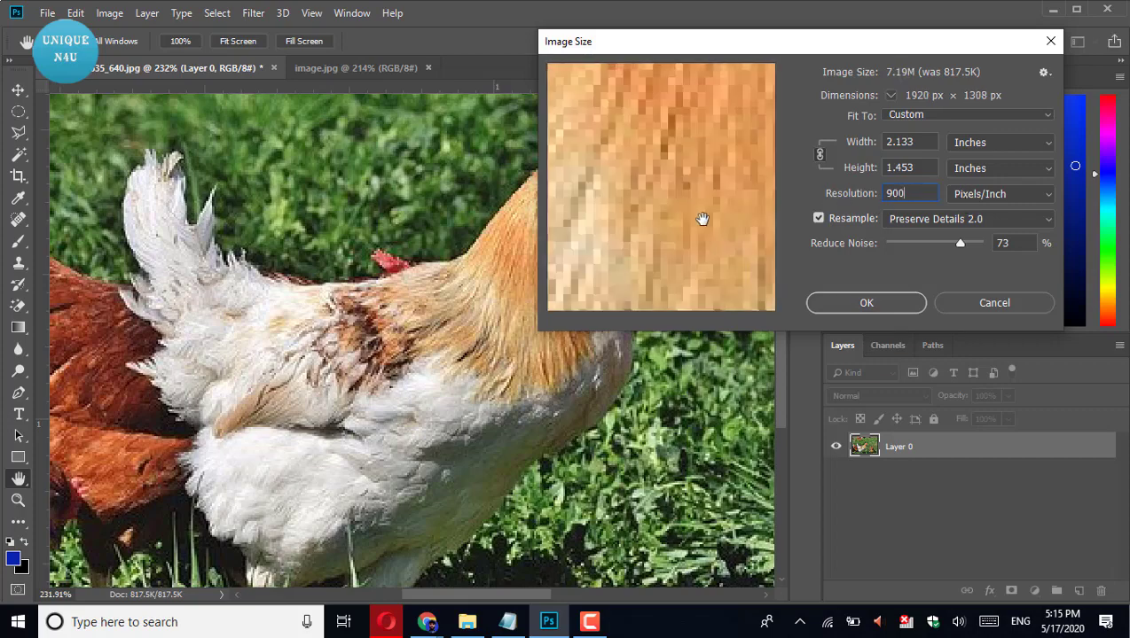
pyautogui.moveTo(724, 152)
pyautogui.mouseDown()
pyautogui.moveTo(605, 286)
pyautogui.moveTo(654, 284)
pyautogui.mouseUp()
# - Zoom the preview back to 100% on the rooster's head and set Reduce Noise to 100%
pyautogui.click(626, 296)
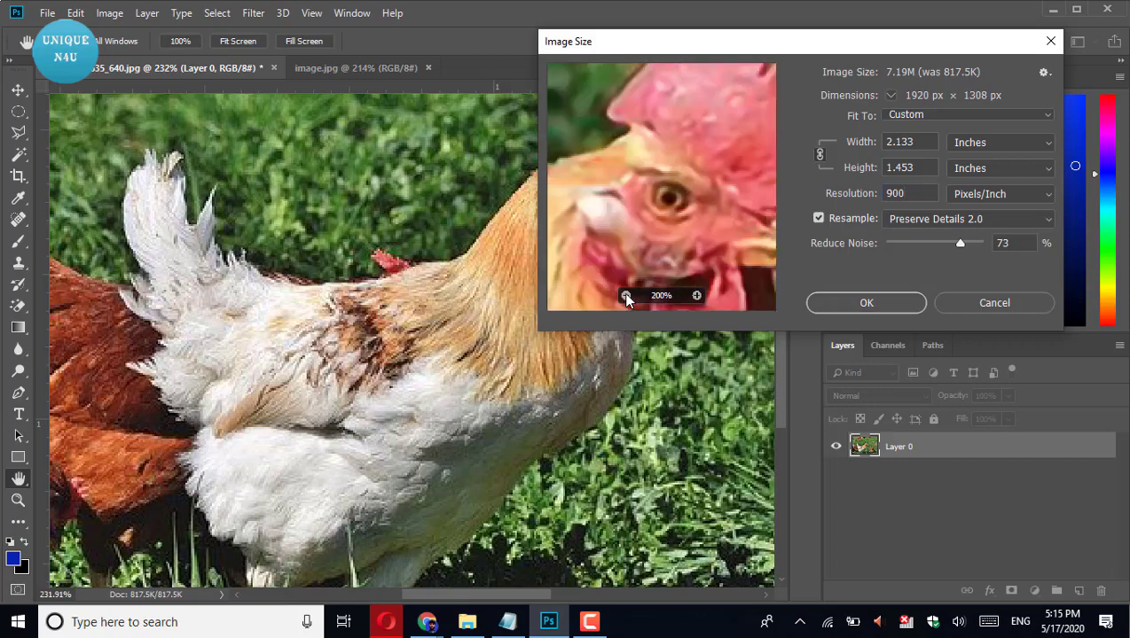
pyautogui.click(626, 296)
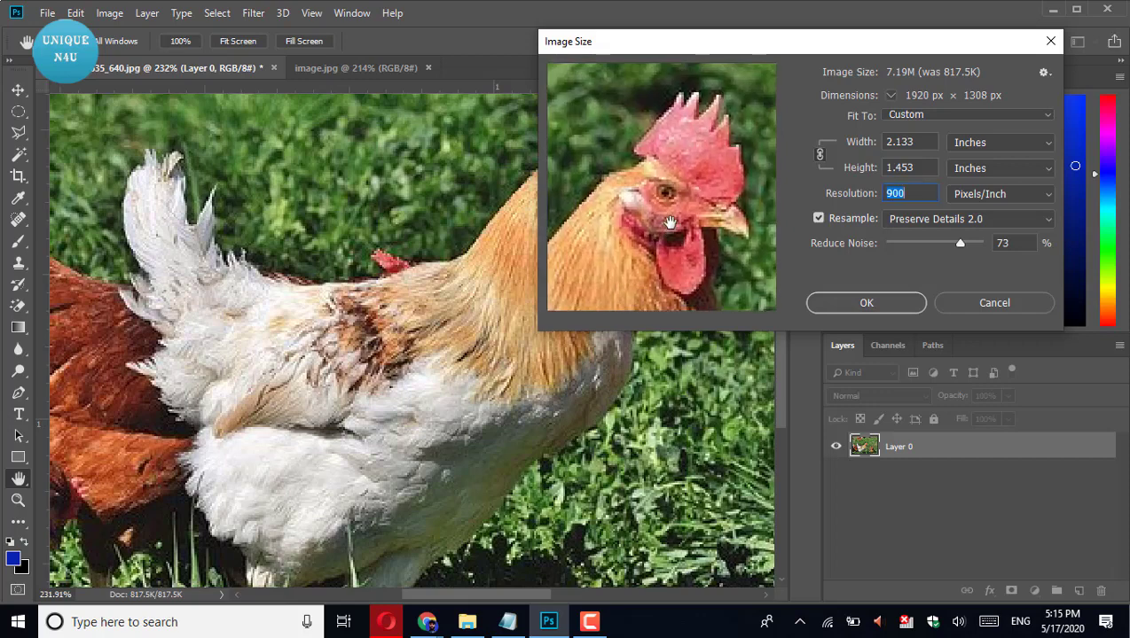
pyautogui.moveTo(668, 224)
pyautogui.mouseDown()
pyautogui.moveTo(667, 203)
pyautogui.moveTo(681, 230)
pyautogui.mouseUp()
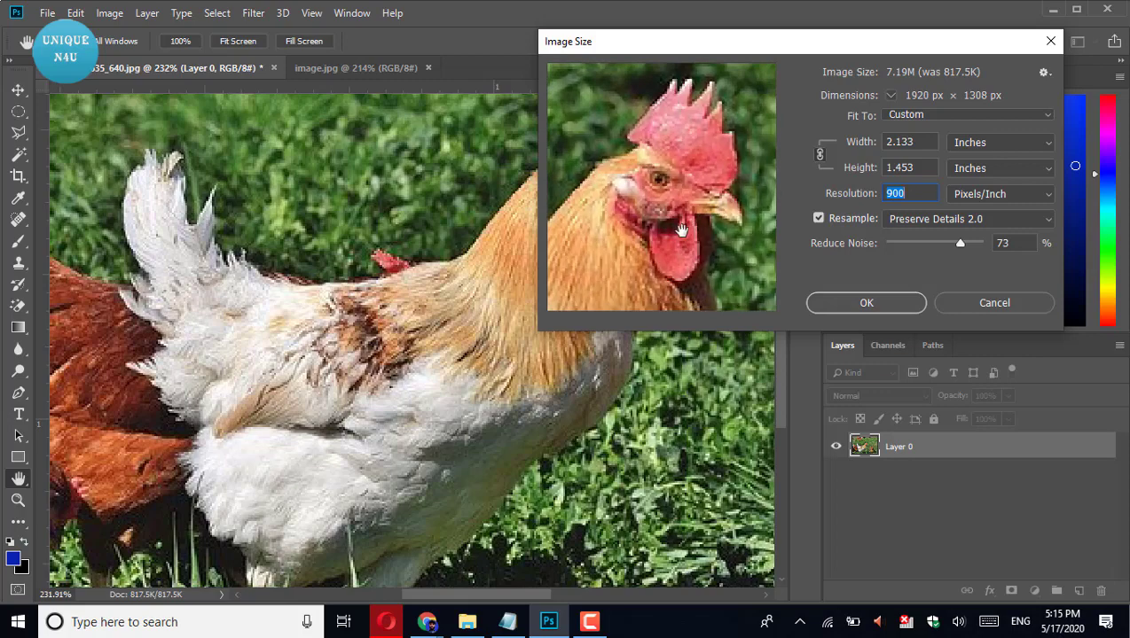
pyautogui.moveTo(960, 242)
pyautogui.mouseDown()
pyautogui.moveTo(997, 247)
pyautogui.moveTo(884, 245)
pyautogui.moveTo(956, 244)
pyautogui.mouseUp()
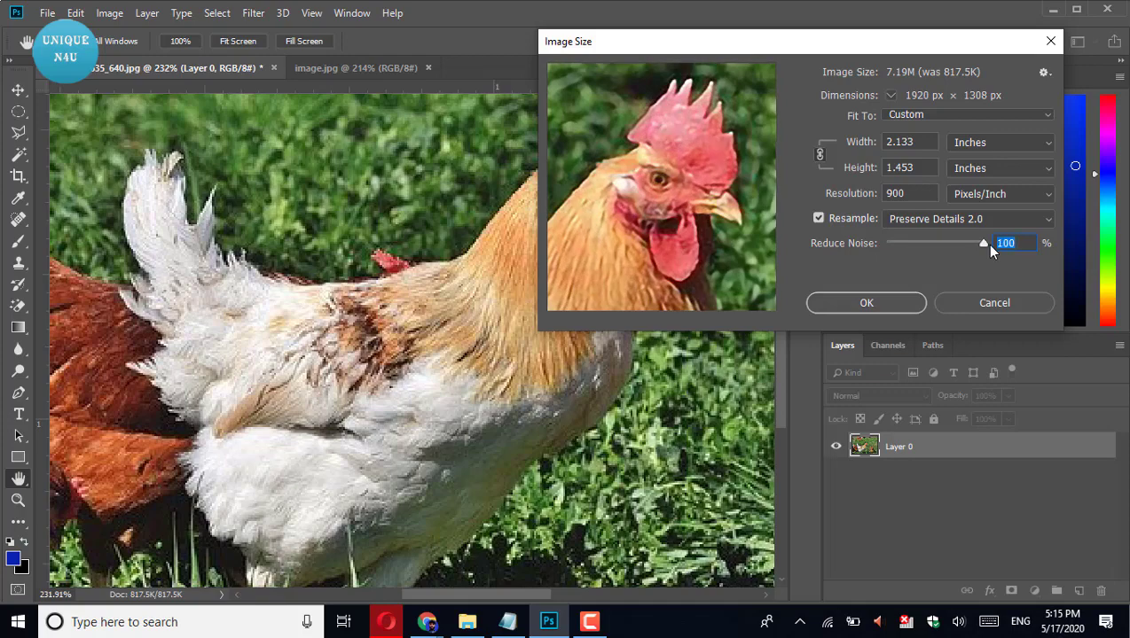
# - Lower Reduce Noise to 83%, try Bicubic Smoother and Preserve Details, then settle on Preserve Details 2.0
pyautogui.click(969, 244)
pyautogui.click(953, 220)
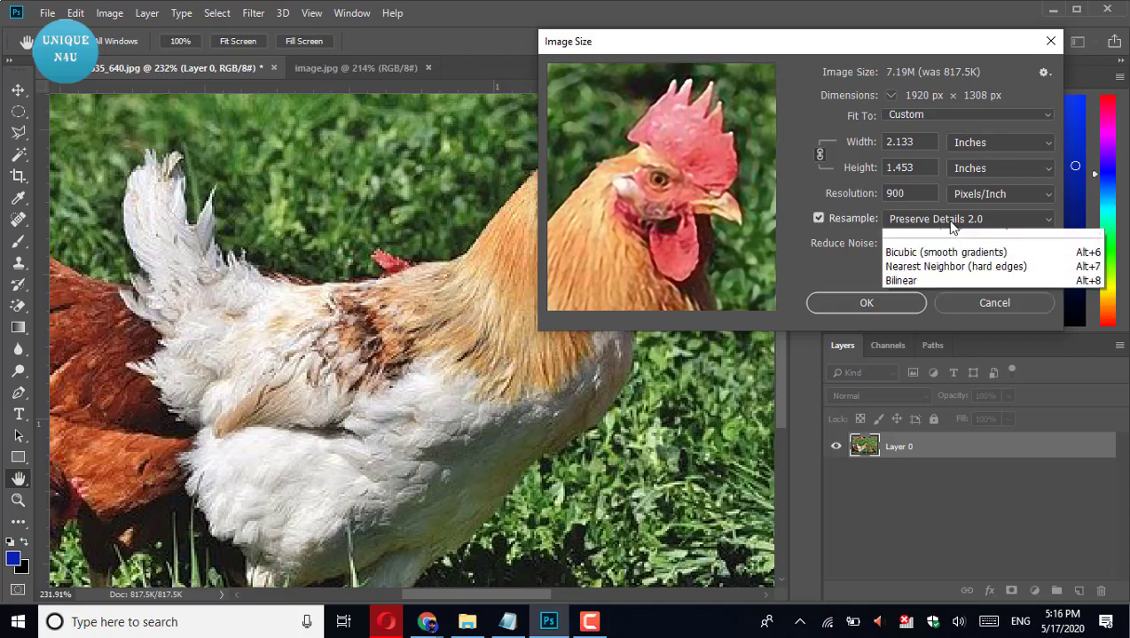
pyautogui.click(965, 294)
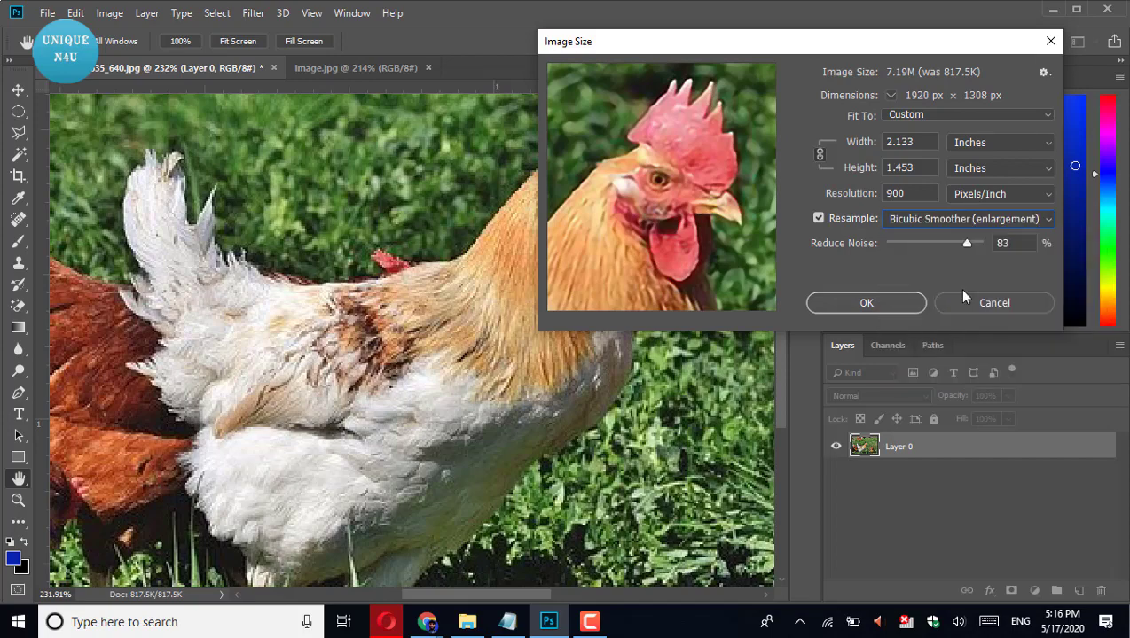
pyautogui.click(968, 229)
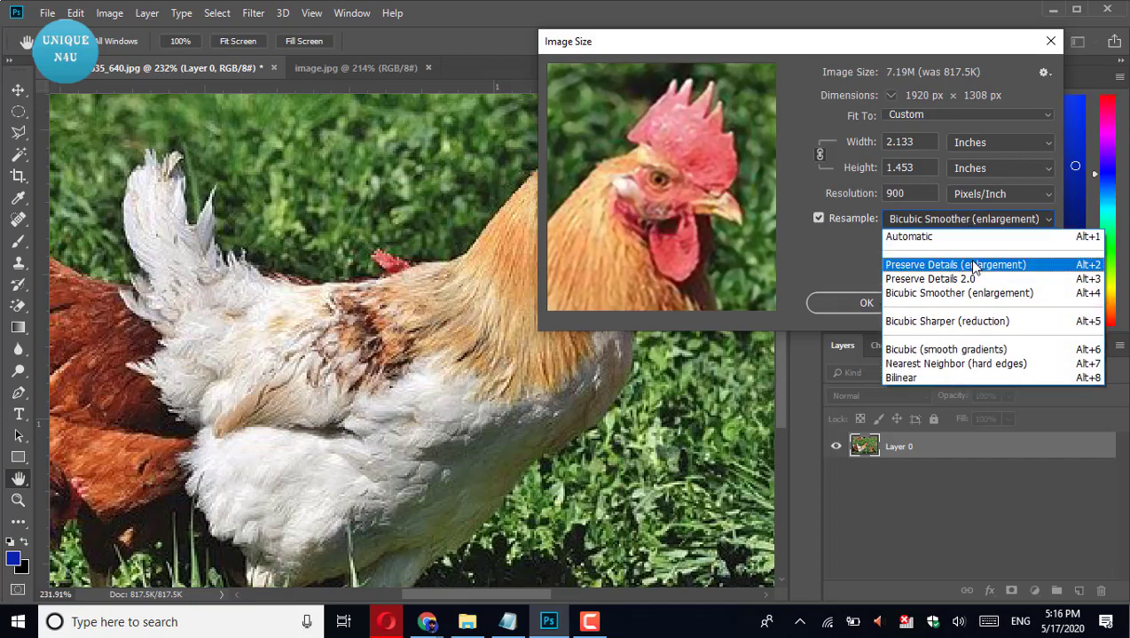
pyautogui.click(970, 261)
pyautogui.click(964, 222)
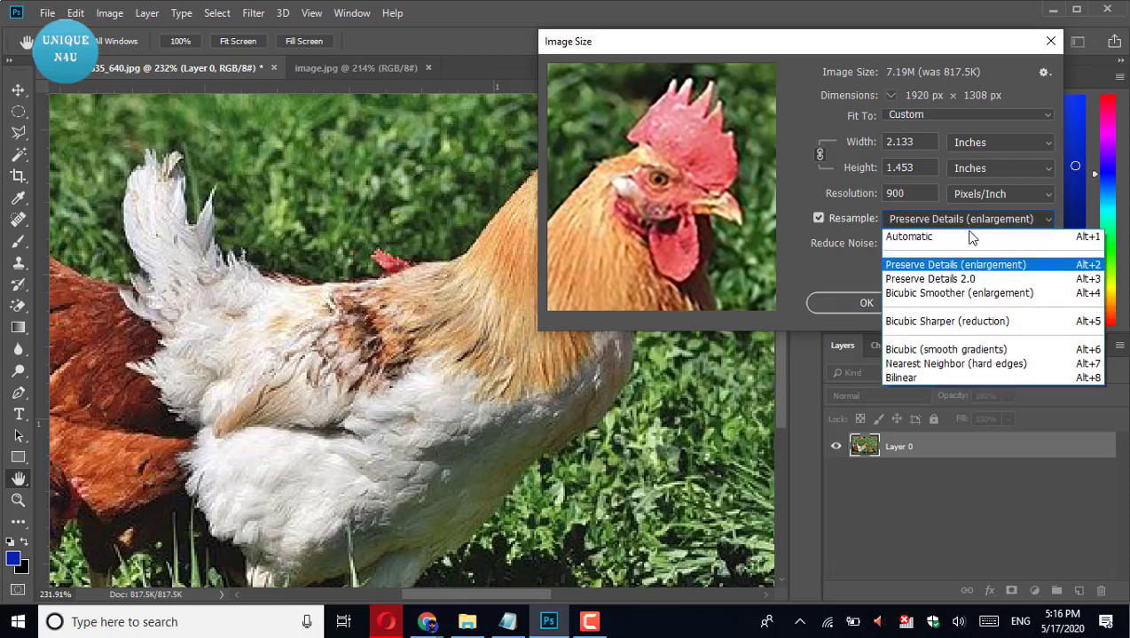
pyautogui.click(966, 278)
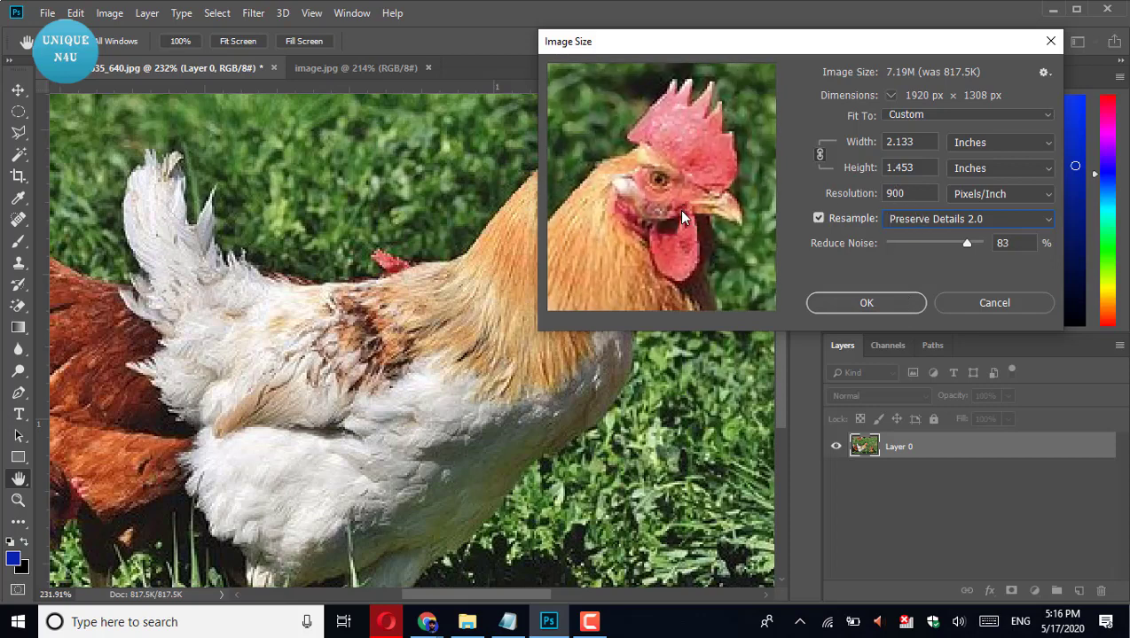
pyautogui.moveTo(681, 210)
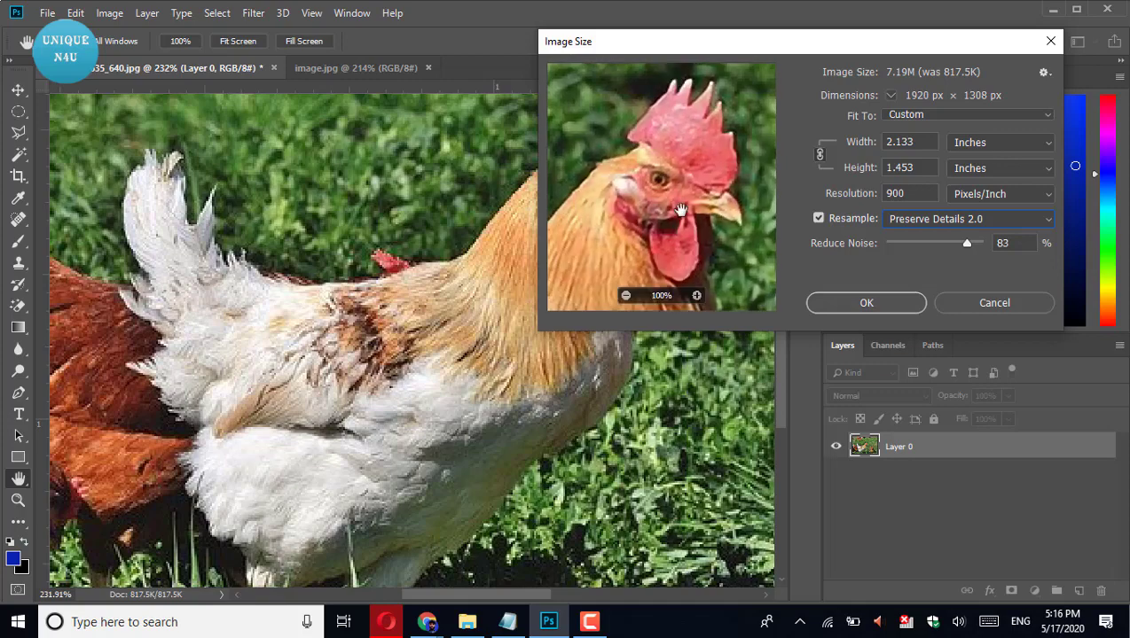
pyautogui.click(1029, 115)
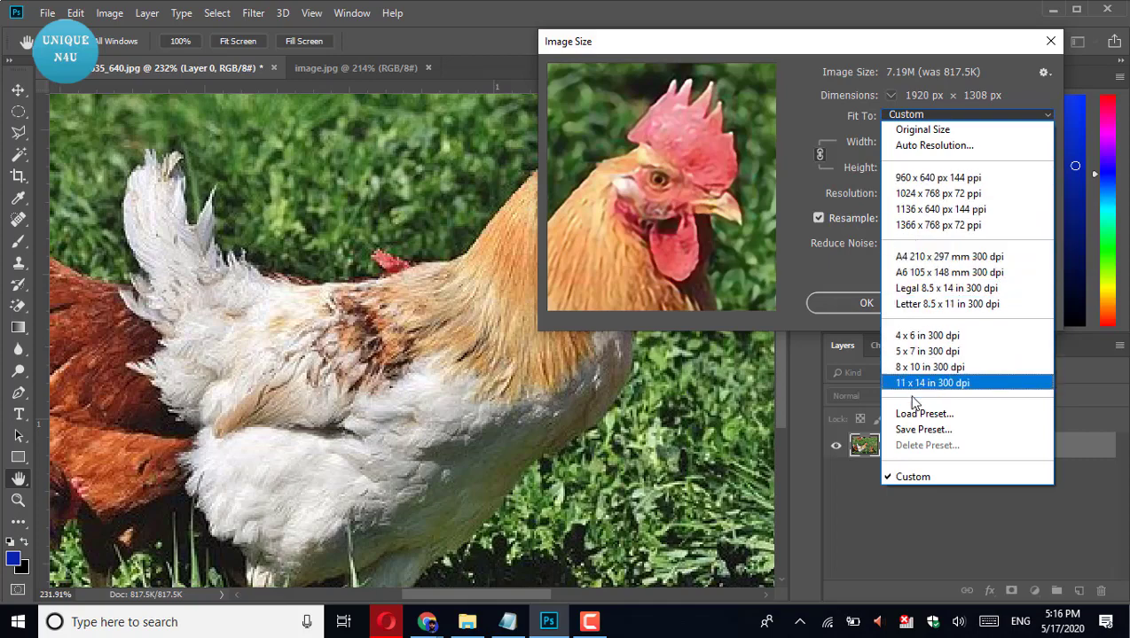
# - Keep the custom size, toggle Resample off and on, and enter 900 ppi while checking the rooster's head
pyautogui.click(797, 264)
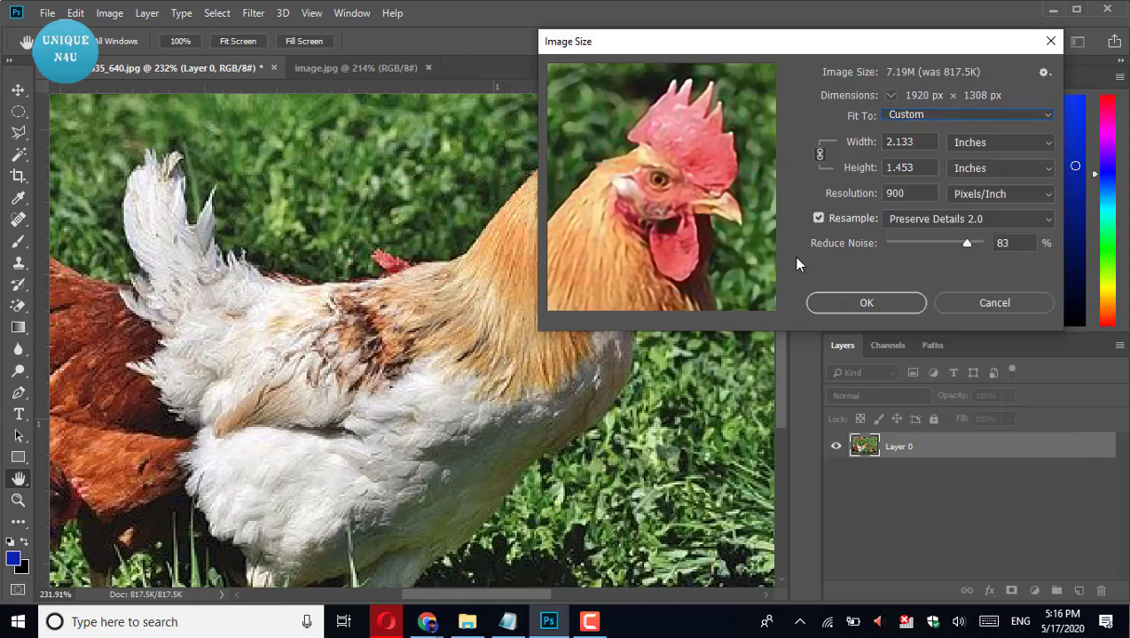
pyautogui.click(817, 219)
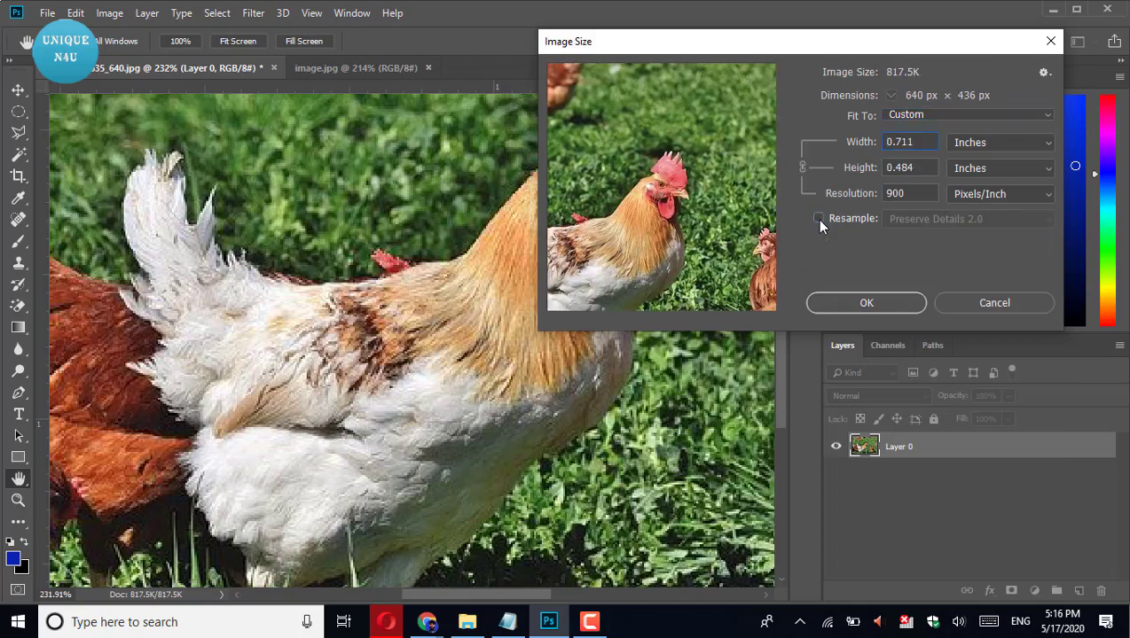
pyautogui.click(817, 219)
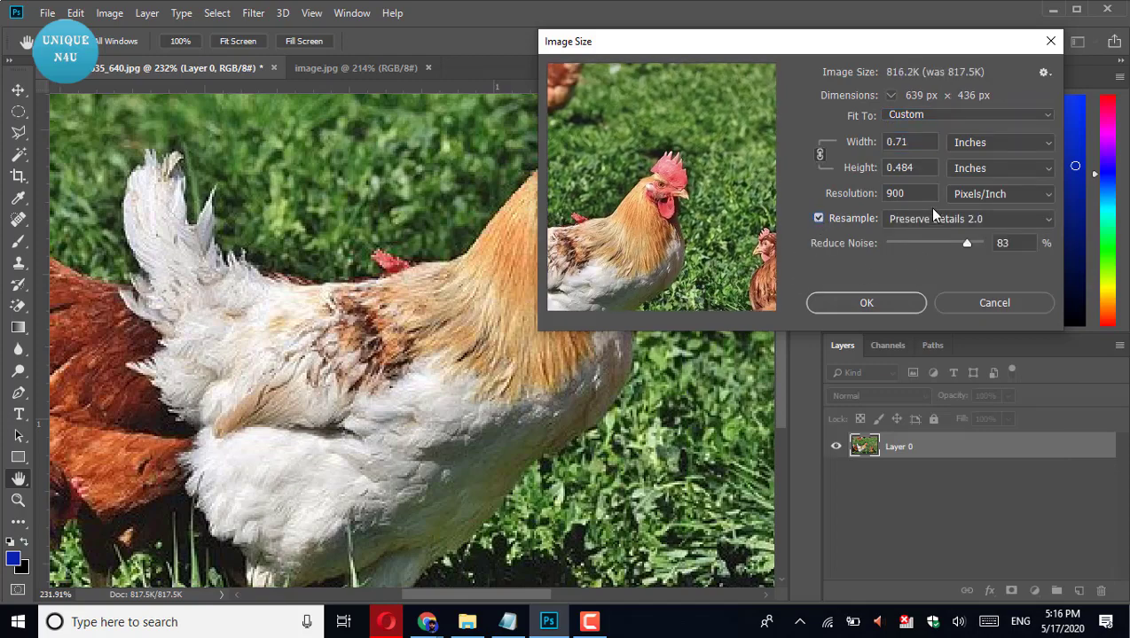
pyautogui.moveTo(918, 192); pyautogui.dragTo(863, 195)
pyautogui.write('900')
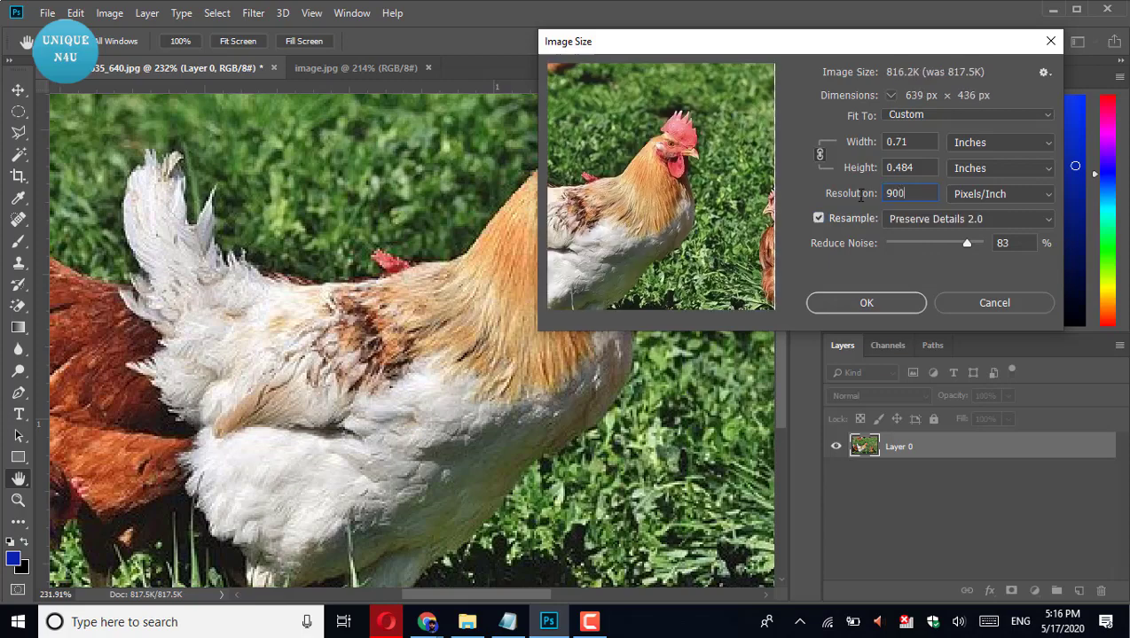
pyautogui.click(697, 295)
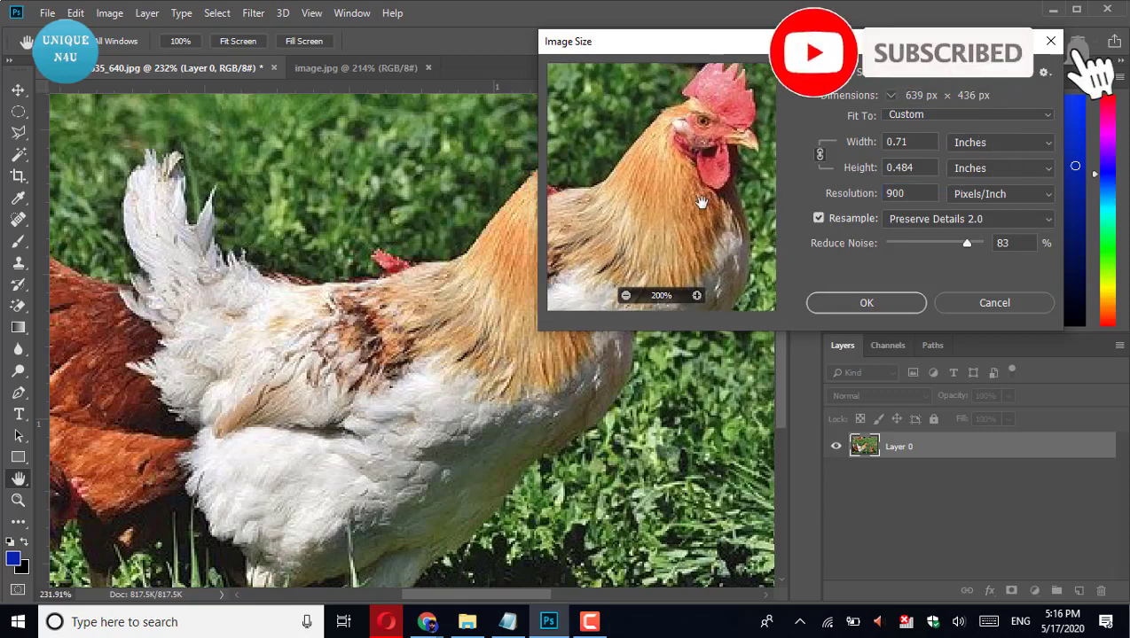
pyautogui.moveTo(698, 201); pyautogui.dragTo(647, 251)
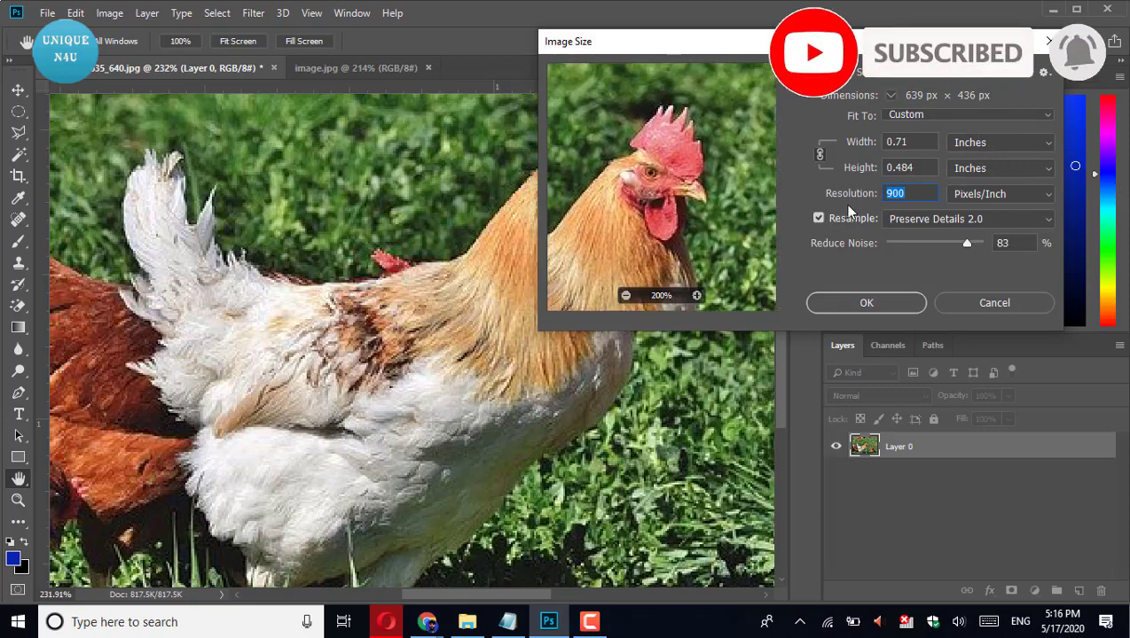
# - Reset to original size, re-enter 900 ppi for 1920 × 1308 px, and frame the whole head in preview
pyautogui.click(816, 220)
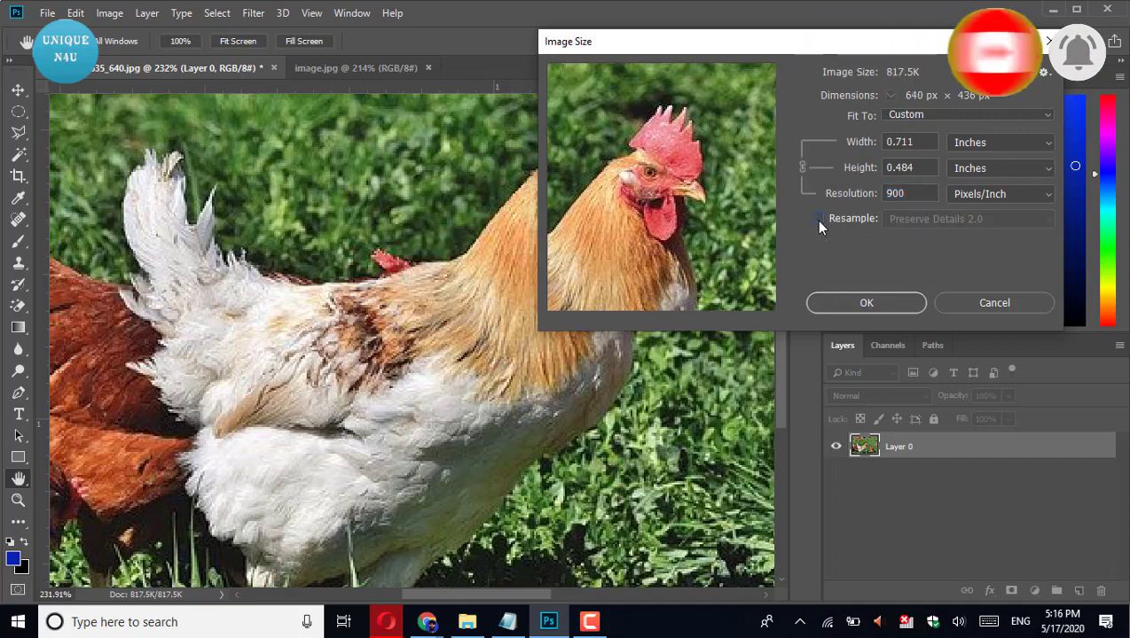
pyautogui.click(818, 220)
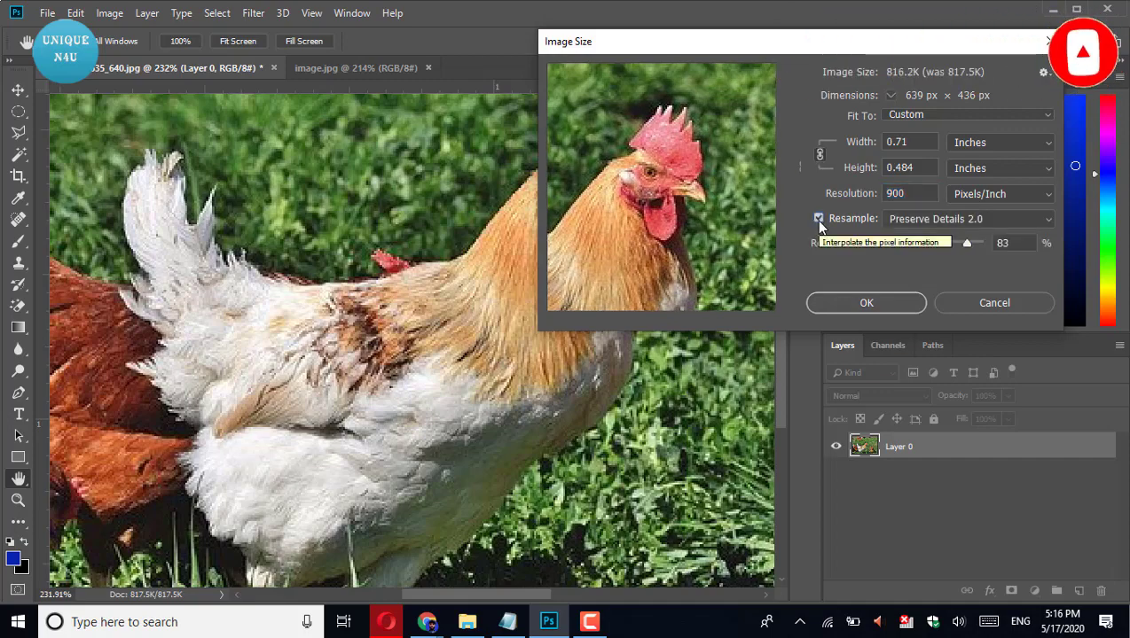
pyautogui.click(819, 153)
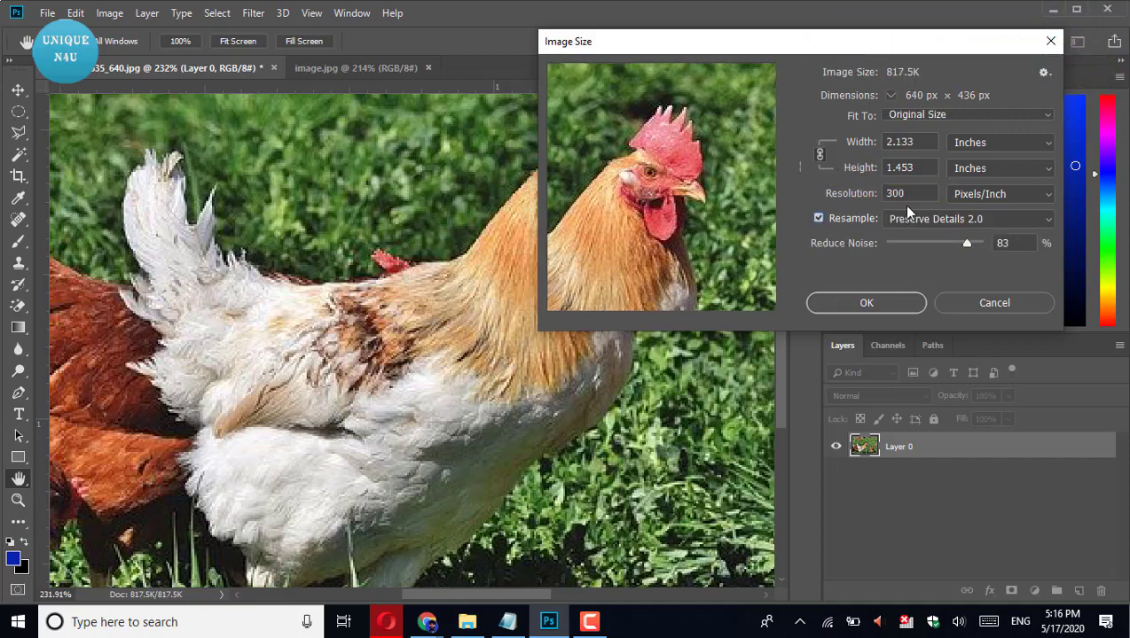
pyautogui.doubleClick(881, 194)
pyautogui.write('900')
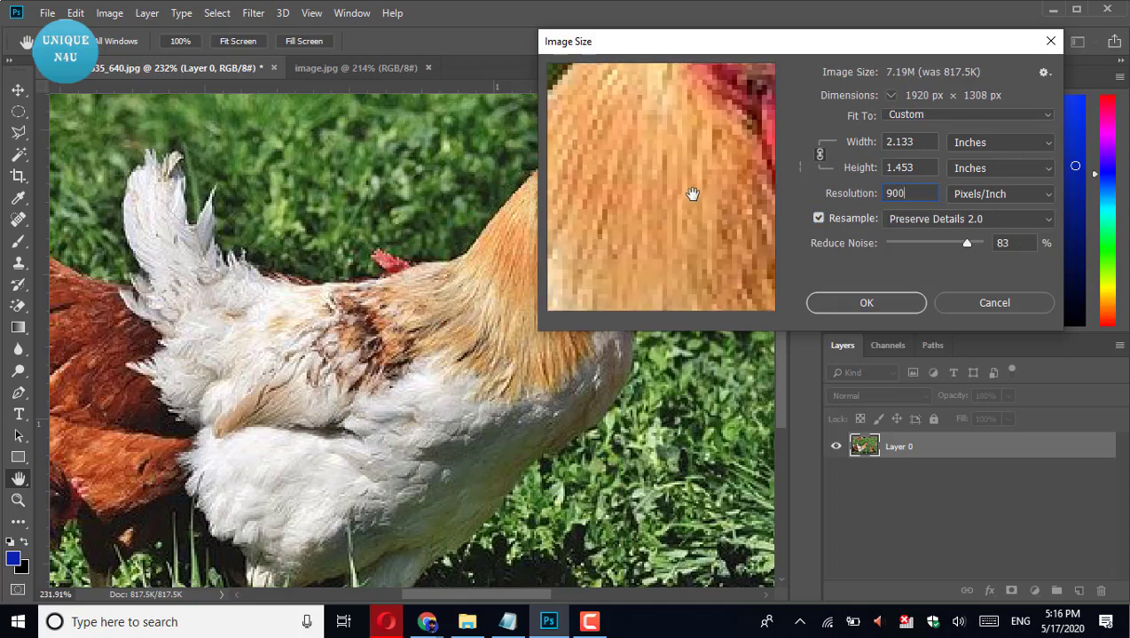
pyautogui.moveTo(693, 194)
pyautogui.mouseDown()
pyautogui.moveTo(612, 290)
pyautogui.moveTo(580, 302)
pyautogui.mouseUp()
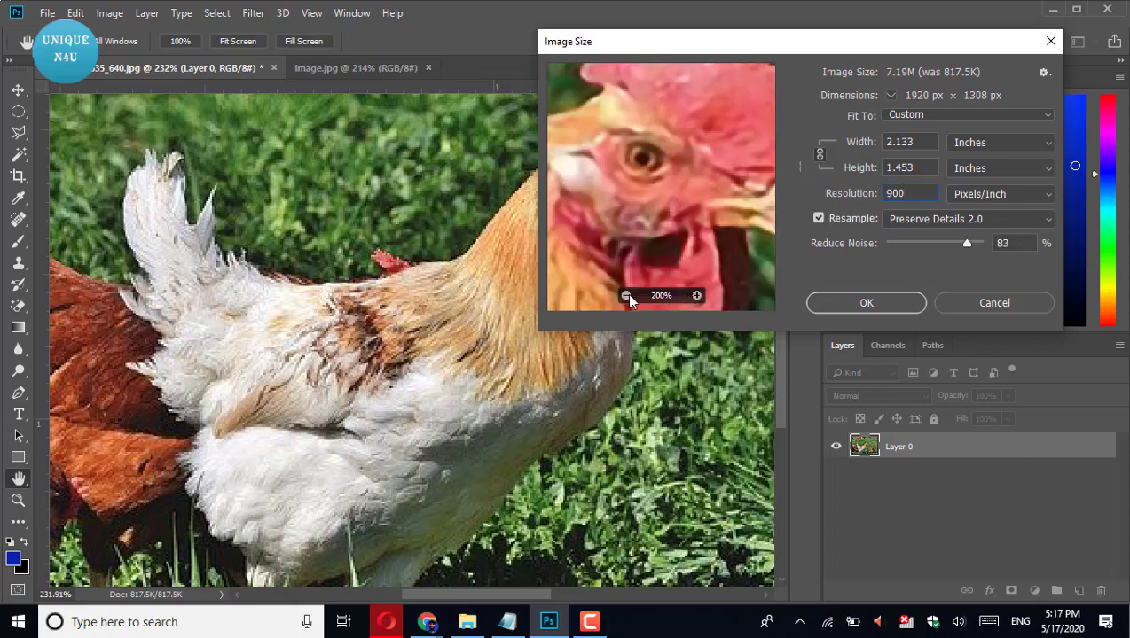
pyautogui.click(626, 295)
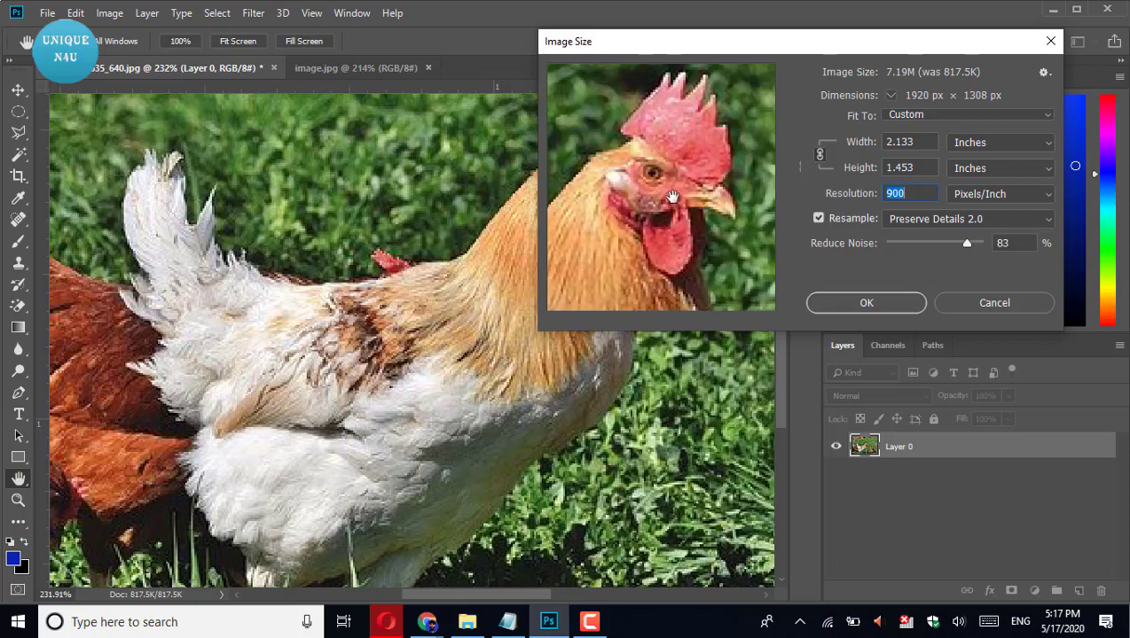
# - Apply the 1920 × 1308 px resize, then zoom out and pan around the resampled photo
pyautogui.click(876, 301)
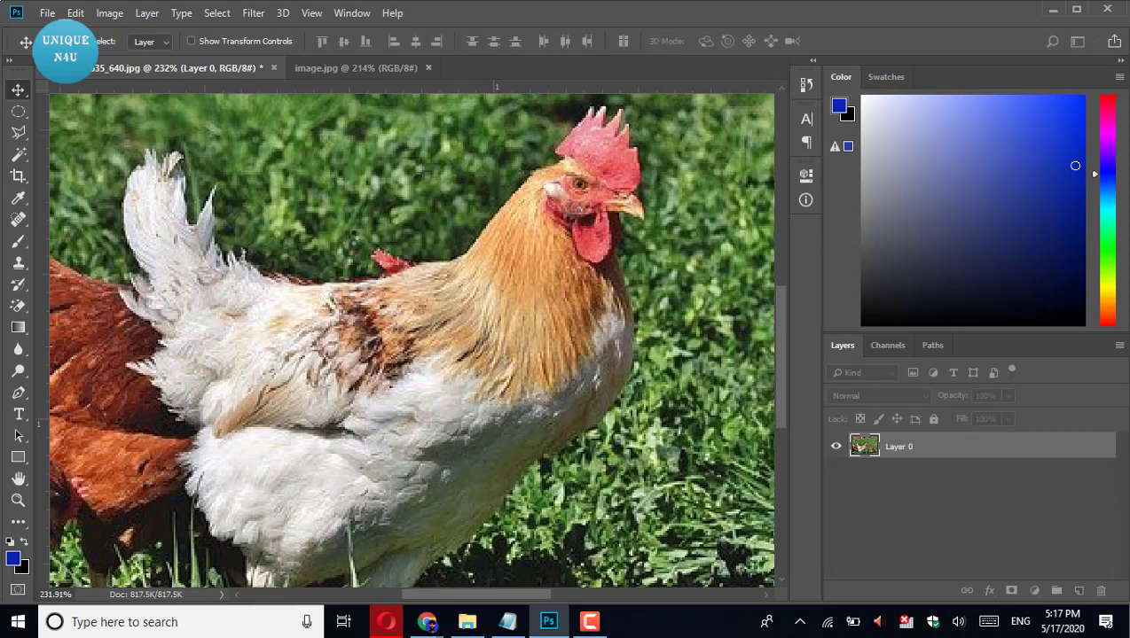
pyautogui.scroll(-2, 410, 293)
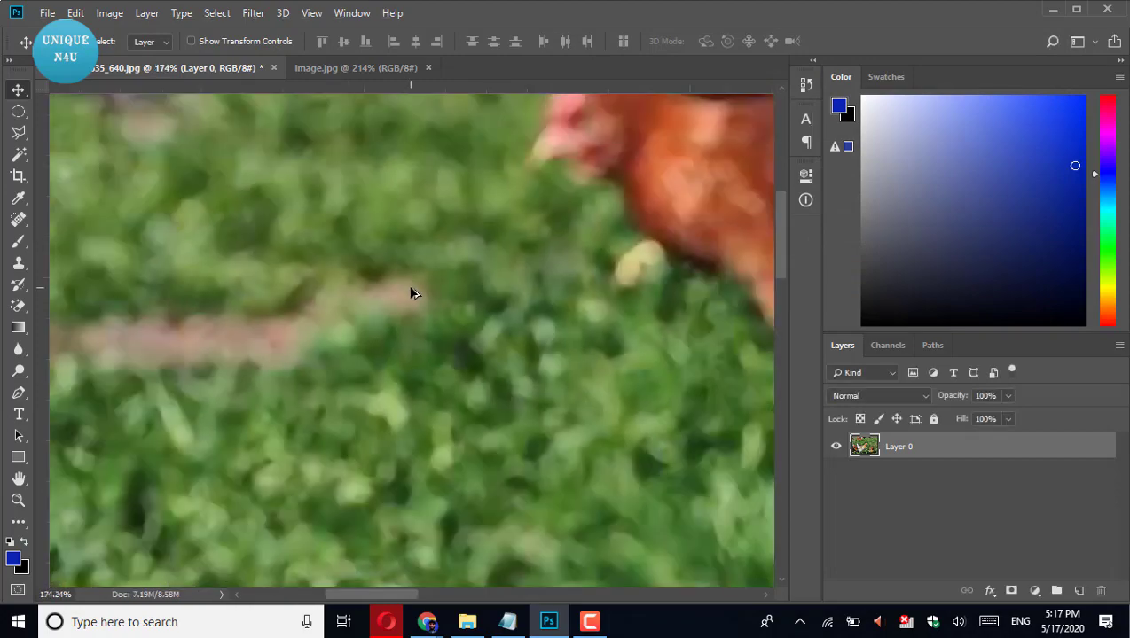
pyautogui.scroll(-2, 410, 293)
pyautogui.scroll(-2, 411, 294)
pyautogui.scroll(-1, 411, 294)
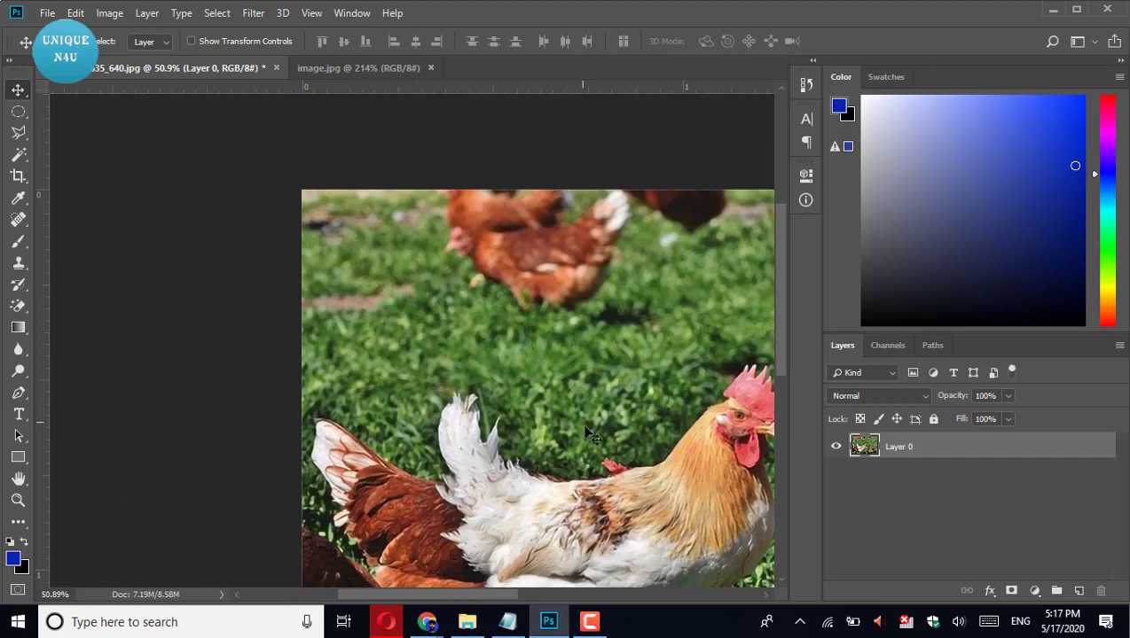
pyautogui.scroll(-1, 600, 448)
pyautogui.scroll(-1, 599, 447)
pyautogui.hscroll(1, 599, 448)
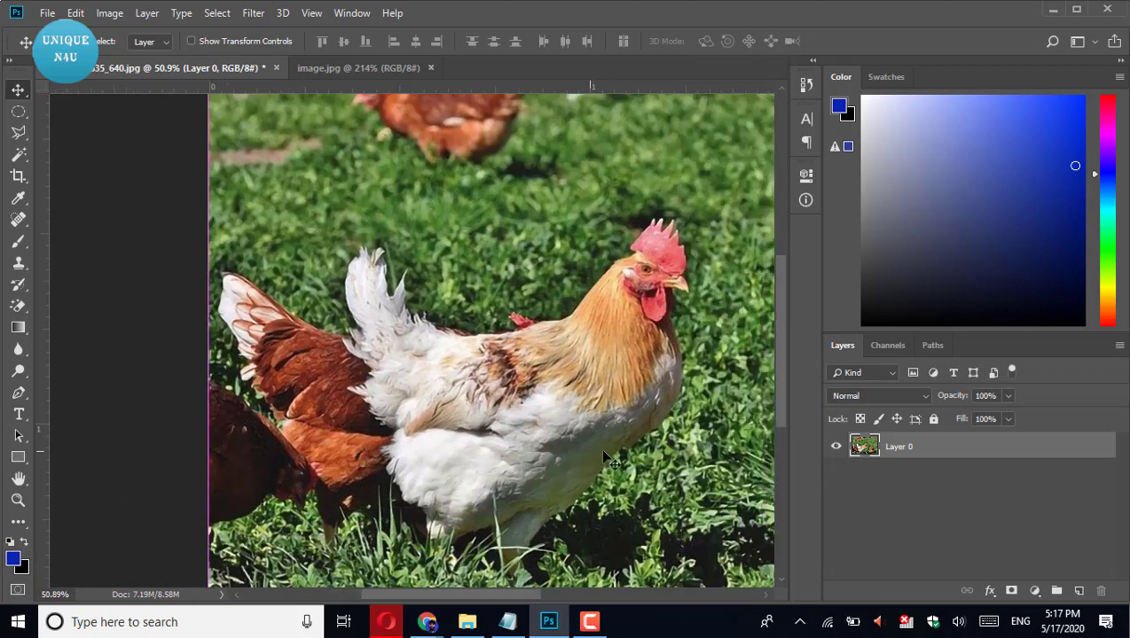
pyautogui.hscroll(1, 599, 448)
pyautogui.hscroll(1, 603, 457)
pyautogui.scroll(1, 603, 457)
pyautogui.scroll(1, 496, 448)
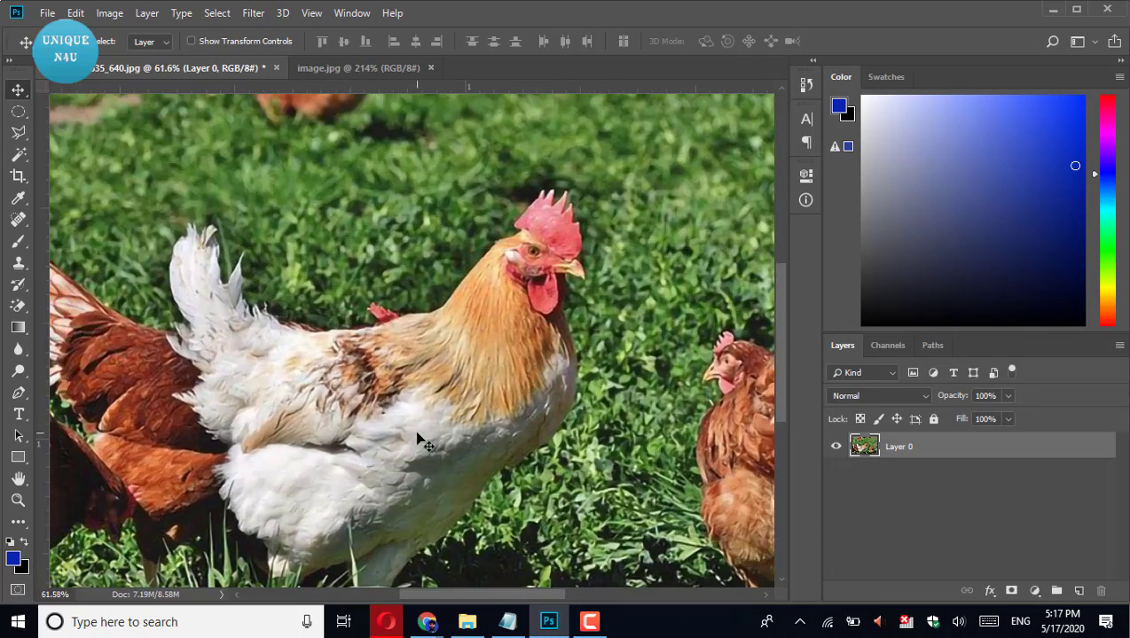
pyautogui.scroll(1, 422, 441)
pyautogui.scroll(1, 421, 441)
pyautogui.scroll(1, 421, 440)
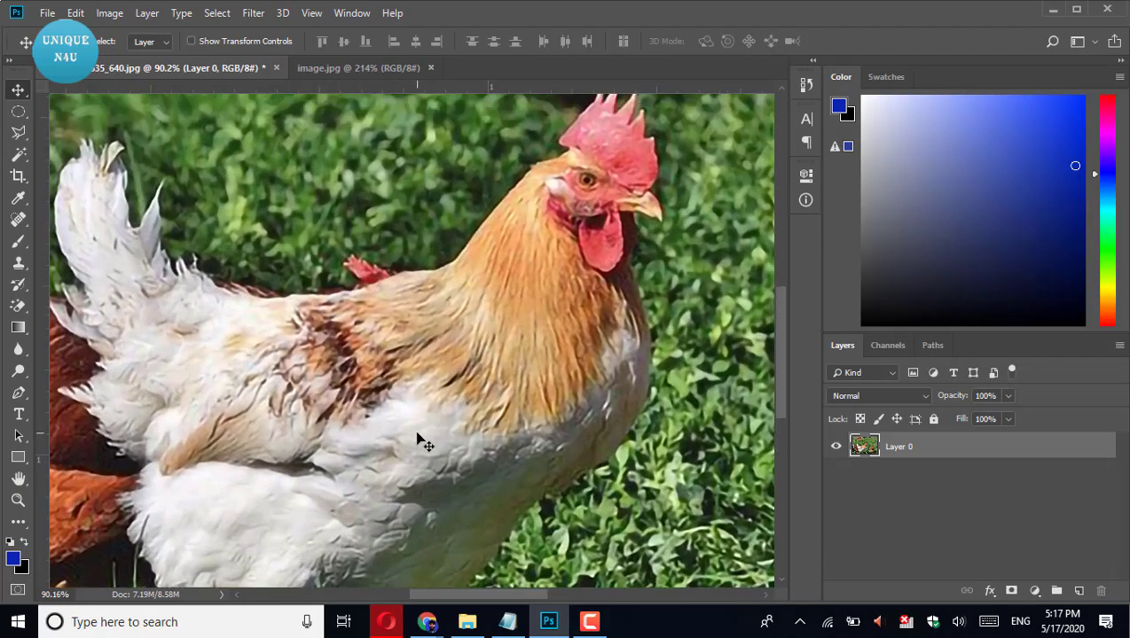
pyautogui.scroll(1, 421, 441)
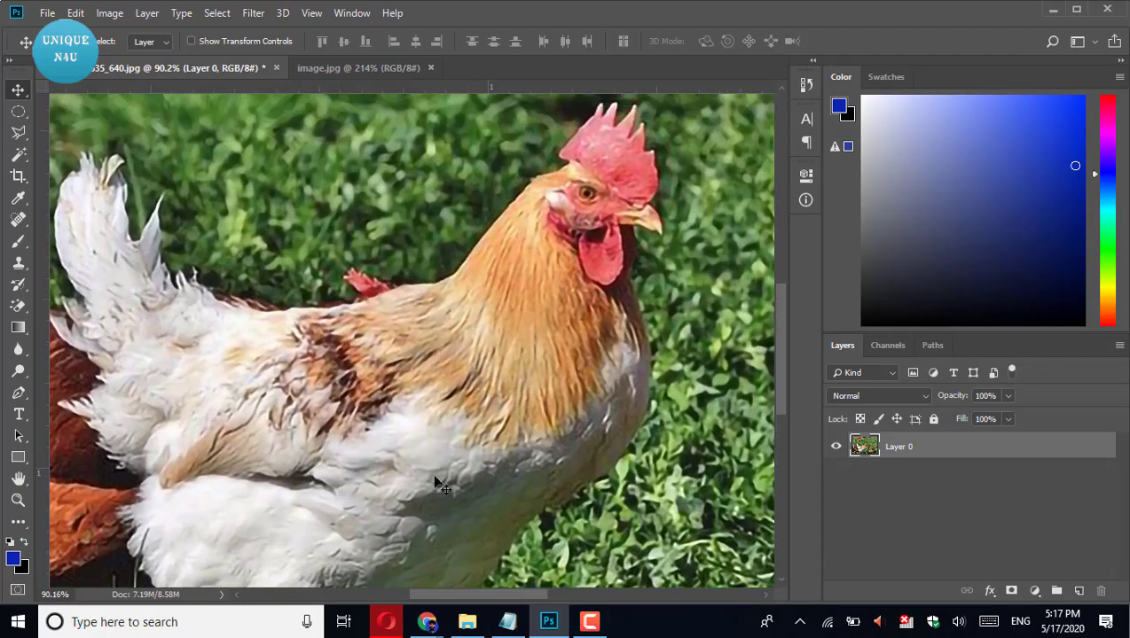
# - Compare the original image.jpg with the enlarged photo, zooming each view
pyautogui.click(348, 71)
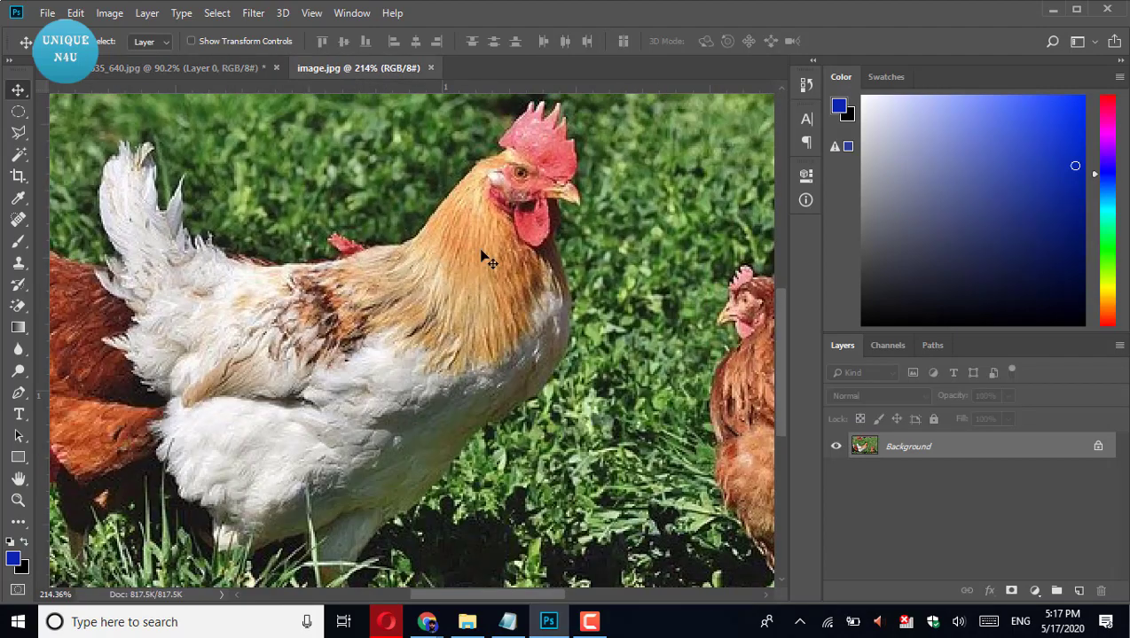
pyautogui.scroll(2, 438, 226)
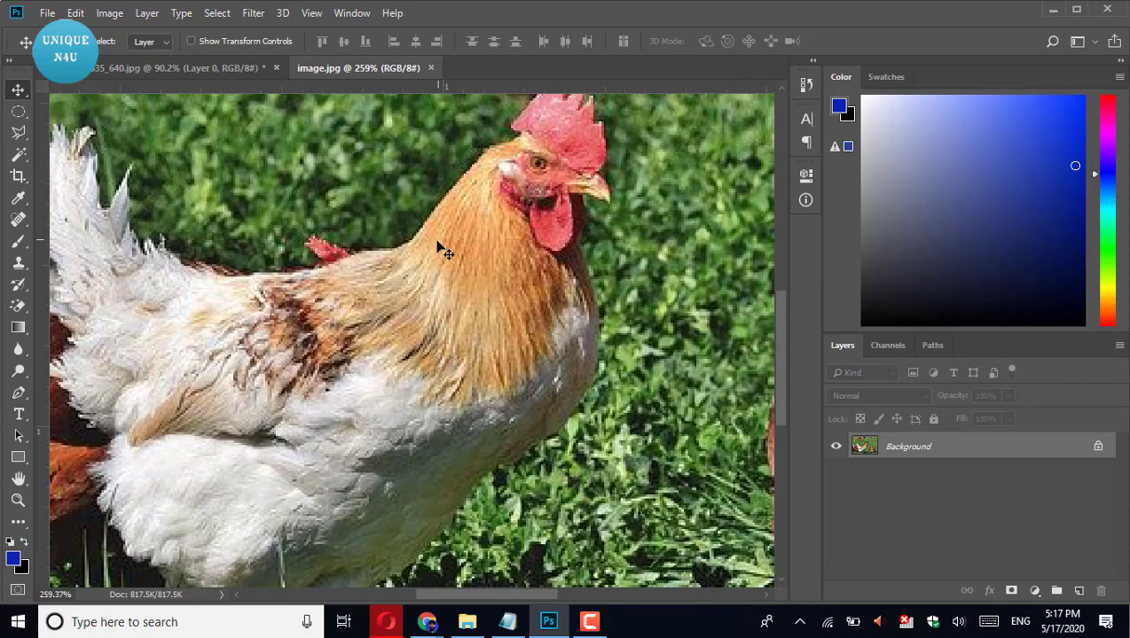
pyautogui.scroll(2, 439, 231)
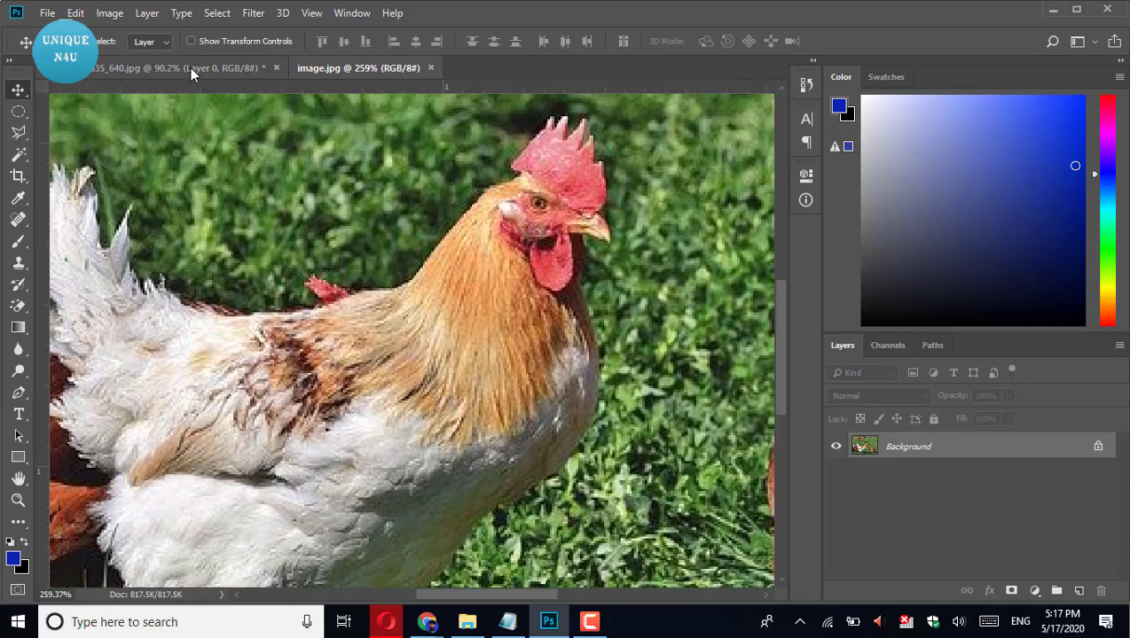
pyautogui.click(189, 67)
pyautogui.scroll(-2, 464, 318)
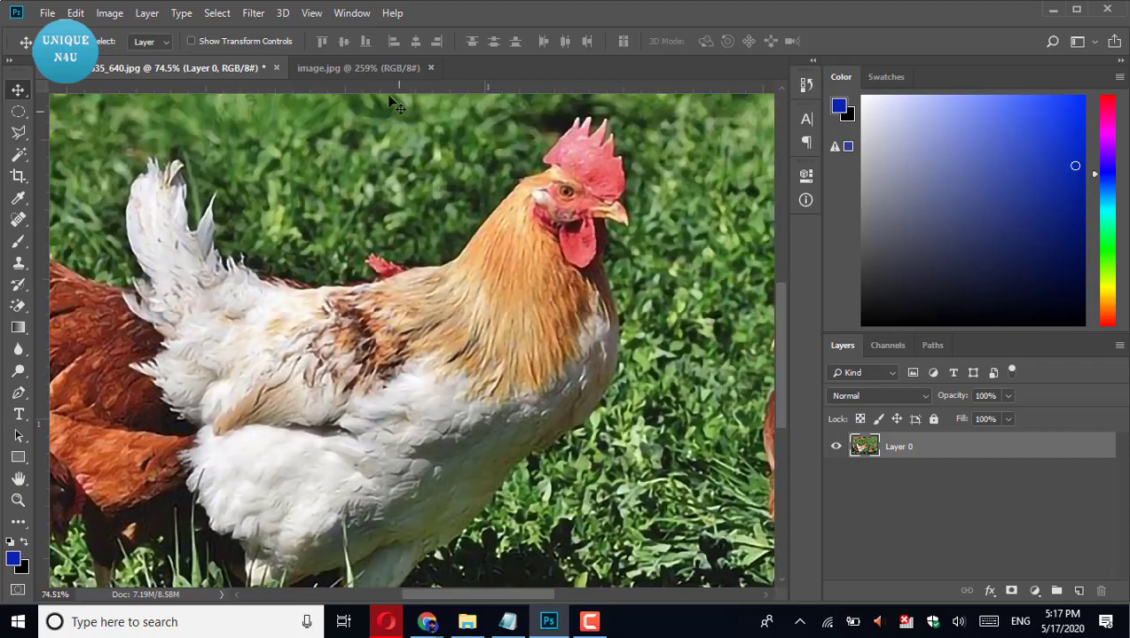
pyautogui.click(371, 64)
pyautogui.scroll(-2, 417, 233)
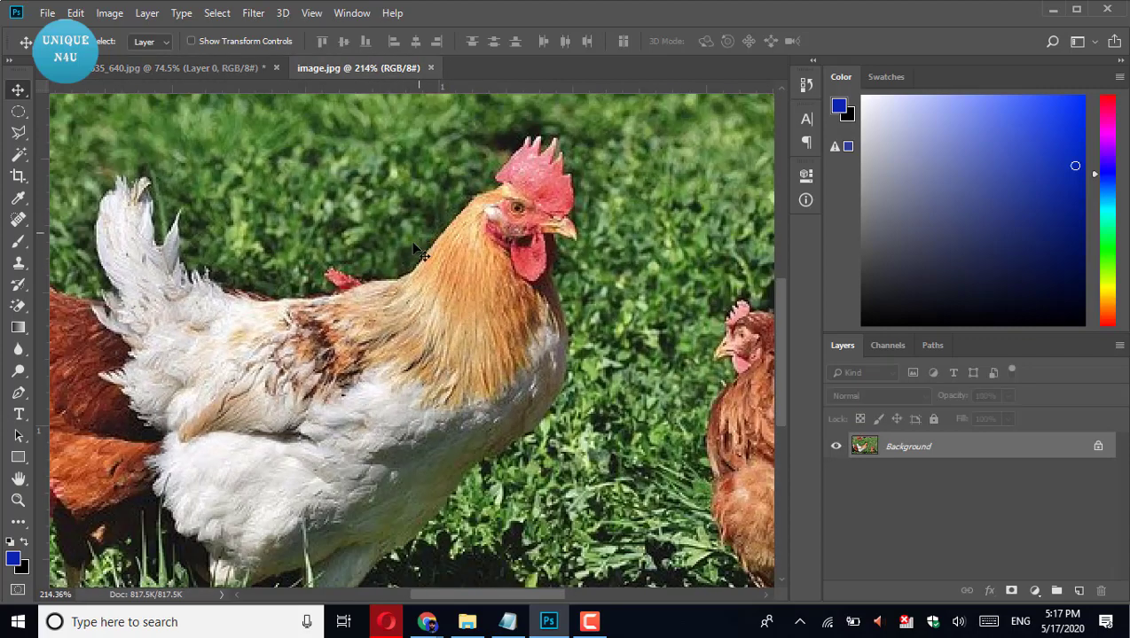
pyautogui.click(212, 71)
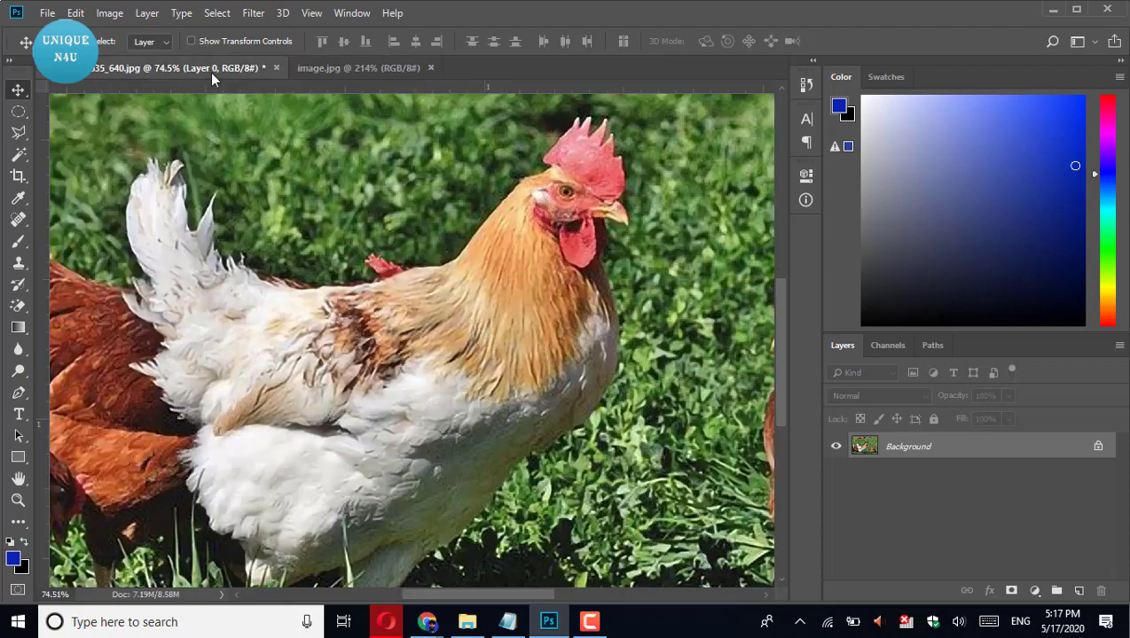
pyautogui.scroll(-2, 382, 340)
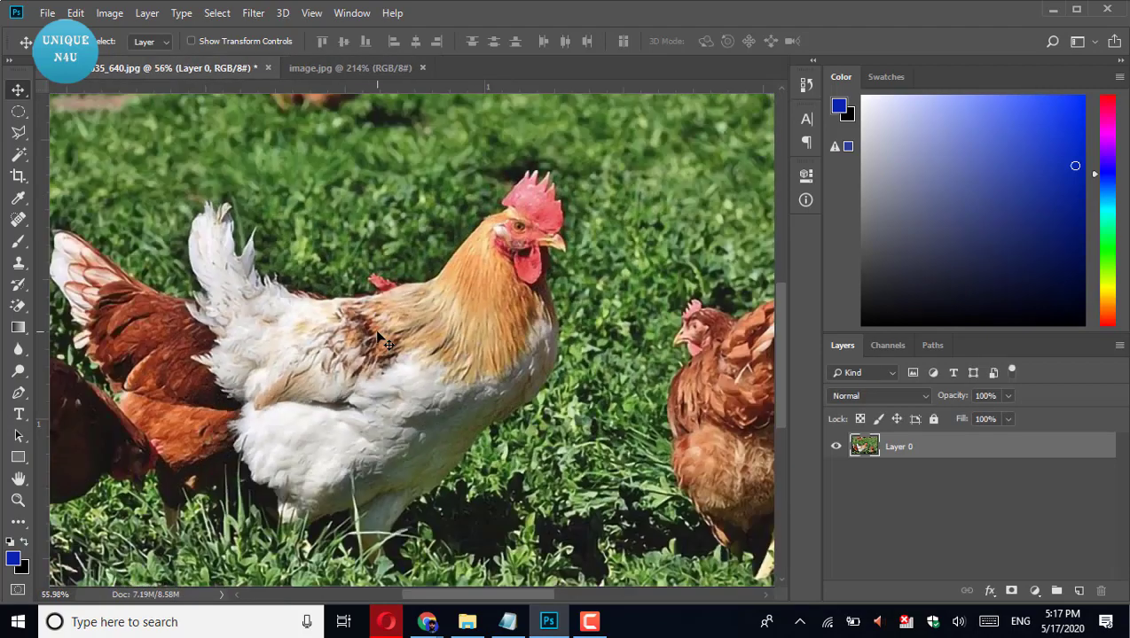
pyautogui.scroll(-1, 381, 339)
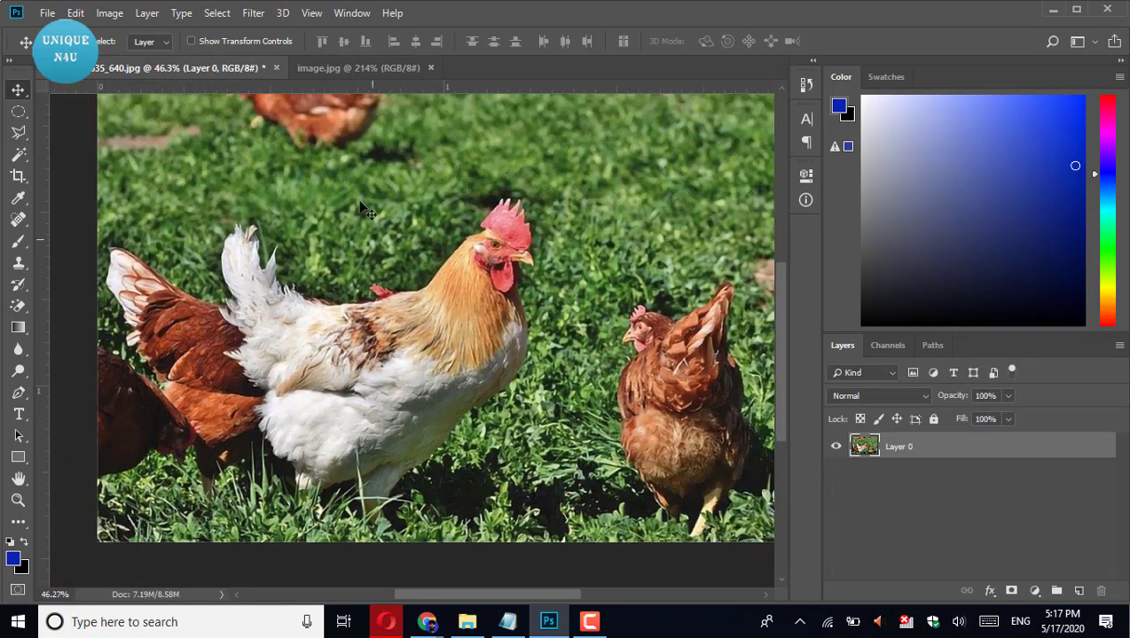
# - Keep alternating with a zoomed image.jpg, finishing on the enlarged photo
pyautogui.click(326, 68)
pyautogui.scroll(-1, 351, 221)
pyautogui.scroll(-1, 352, 222)
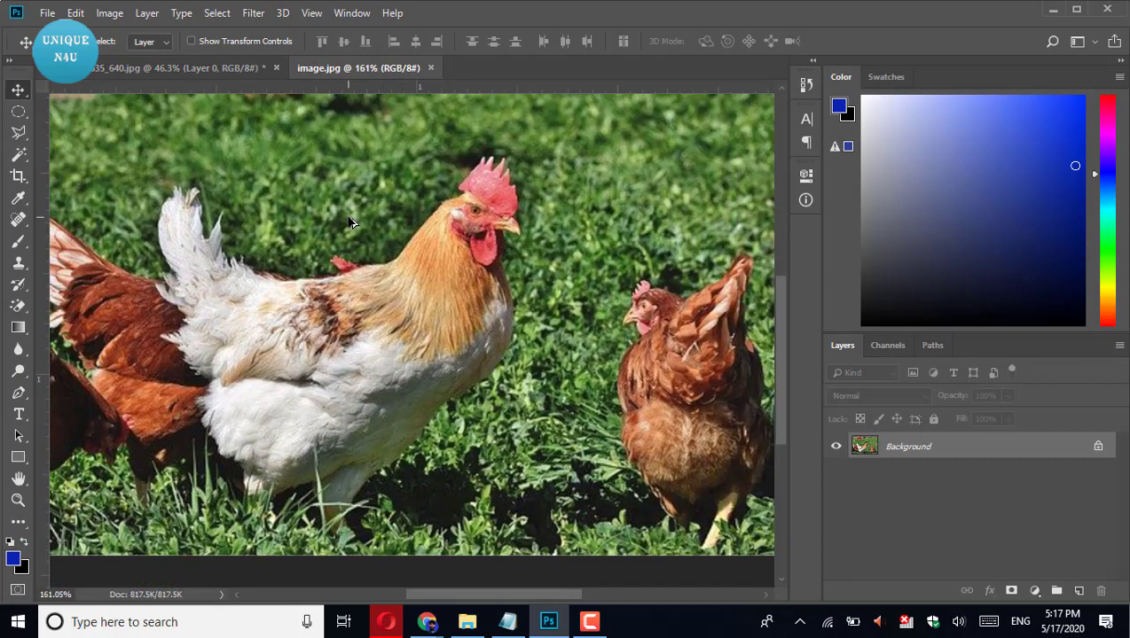
pyautogui.click(192, 68)
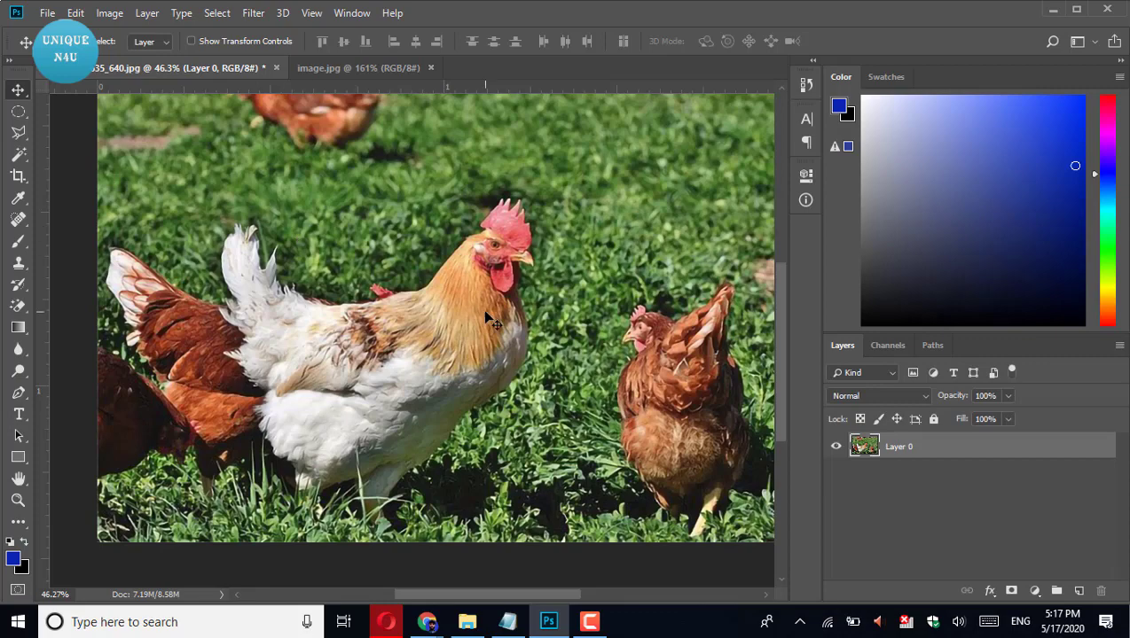
pyautogui.click(333, 72)
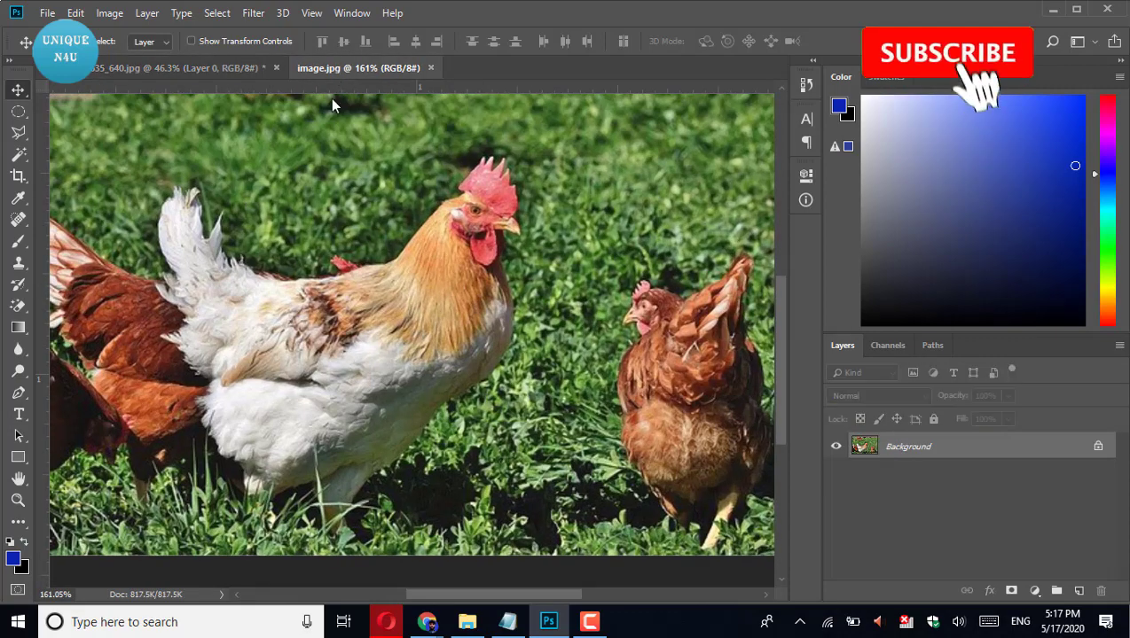
pyautogui.scroll(-1, 312, 297)
pyautogui.scroll(-3, 312, 298)
pyautogui.scroll(1, 306, 128)
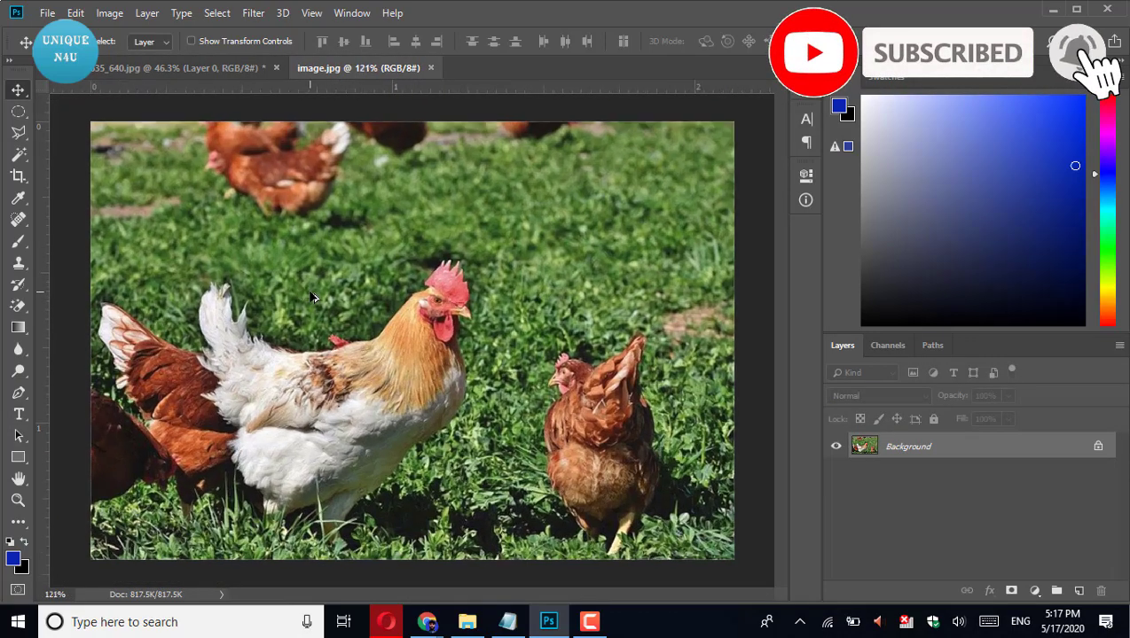
pyautogui.click(238, 73)
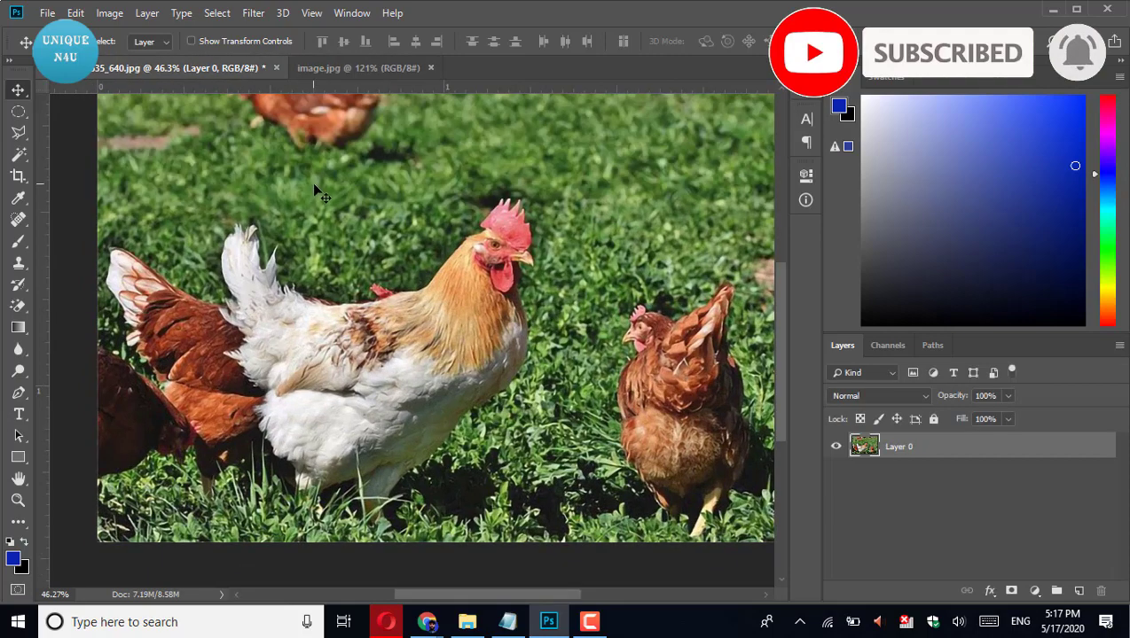
# - Zoom the enlarged photo to about 120% and pan across the hens, ending on the rooster's head
pyautogui.scroll(-1, 315, 186)
pyautogui.scroll(-1, 316, 191)
pyautogui.scroll(5, 316, 191)
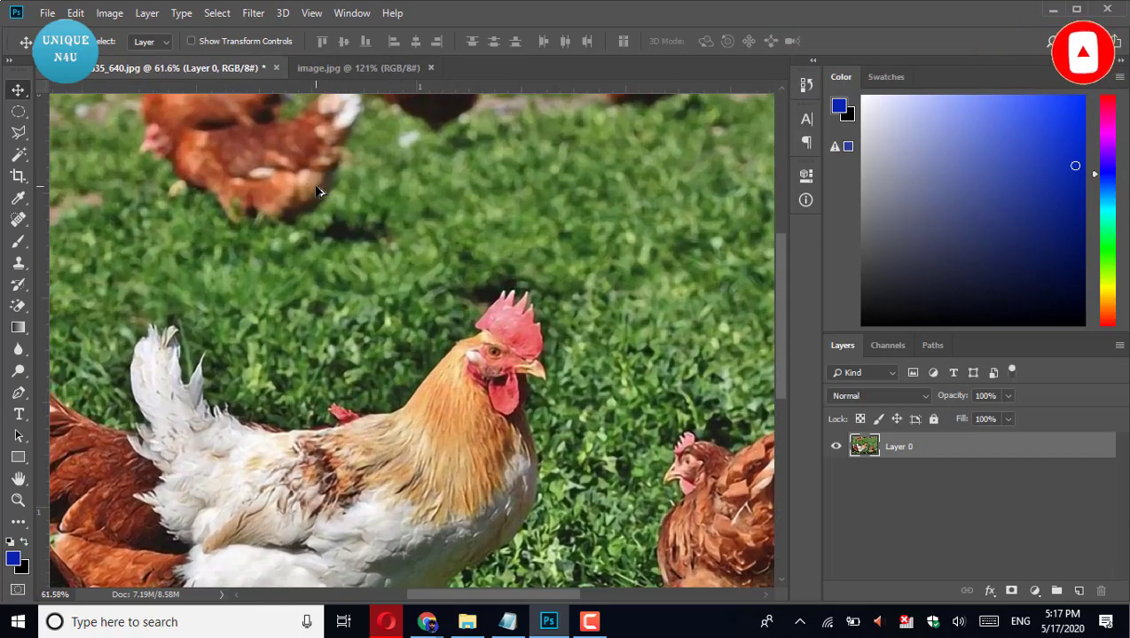
pyautogui.scroll(1, 316, 191)
pyautogui.scroll(2, 317, 190)
pyautogui.scroll(-2, 366, 343)
pyautogui.scroll(-2, 365, 343)
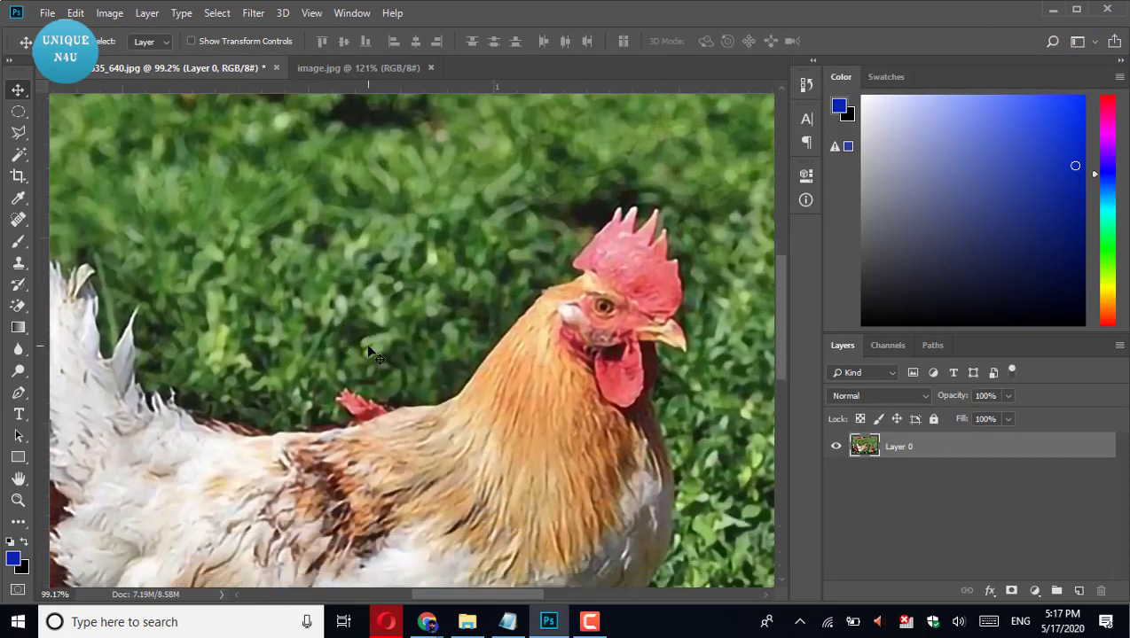
pyautogui.hscroll(3, 417, 372)
pyautogui.hscroll(5, 422, 368)
pyautogui.hscroll(4, 423, 362)
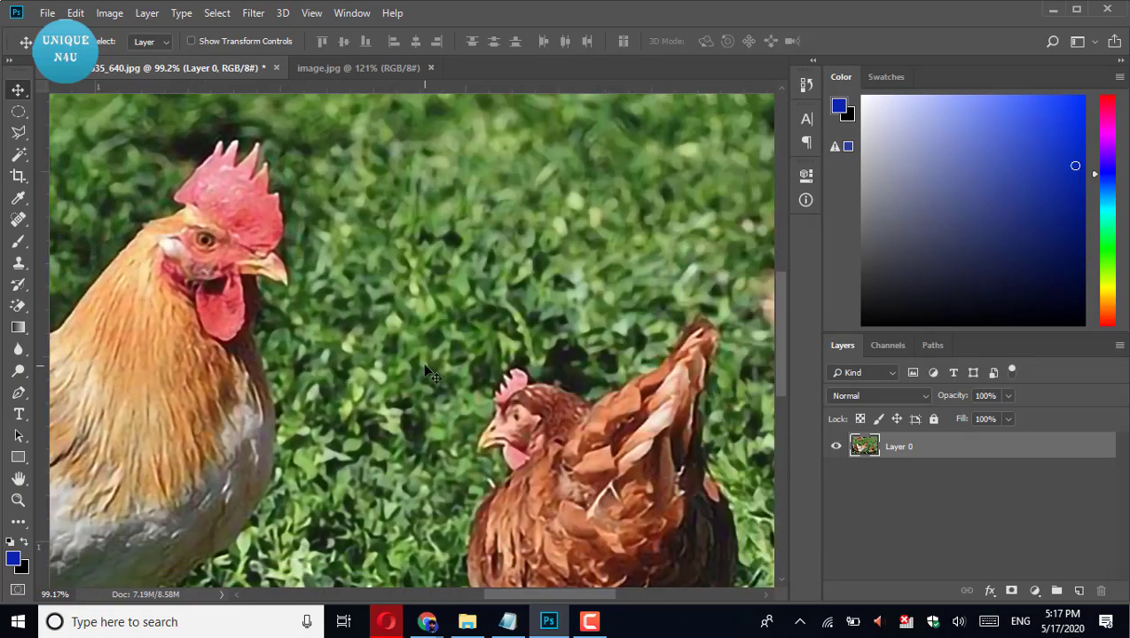
pyautogui.scroll(-3, 719, 483)
pyautogui.scroll(1, 574, 392)
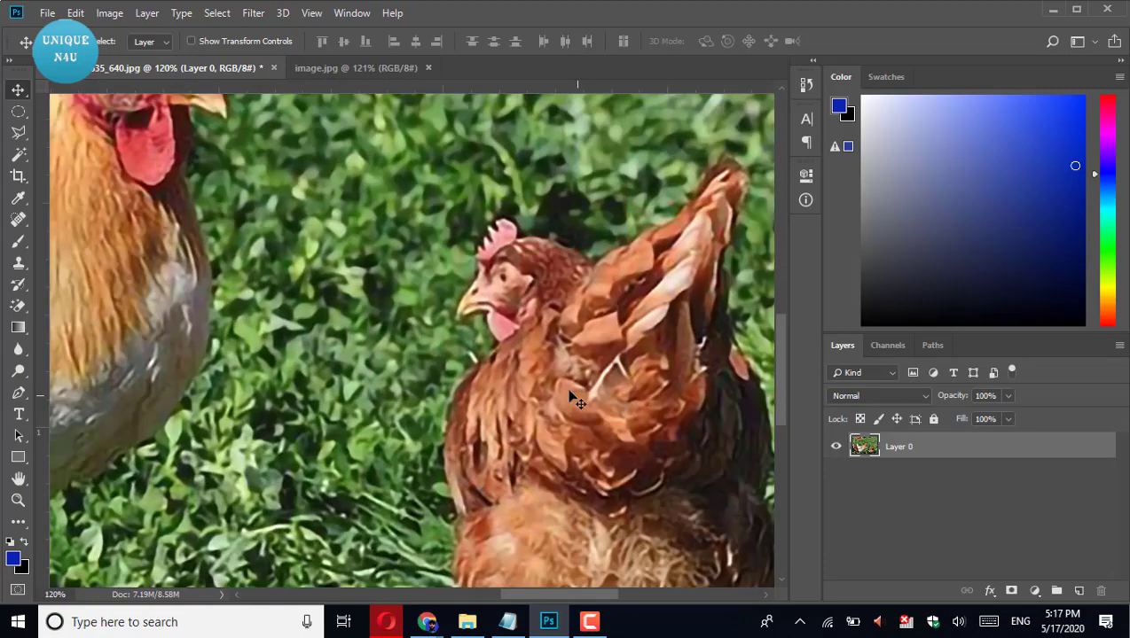
pyautogui.hscroll(-4, 448, 372)
pyautogui.hscroll(-3, 443, 373)
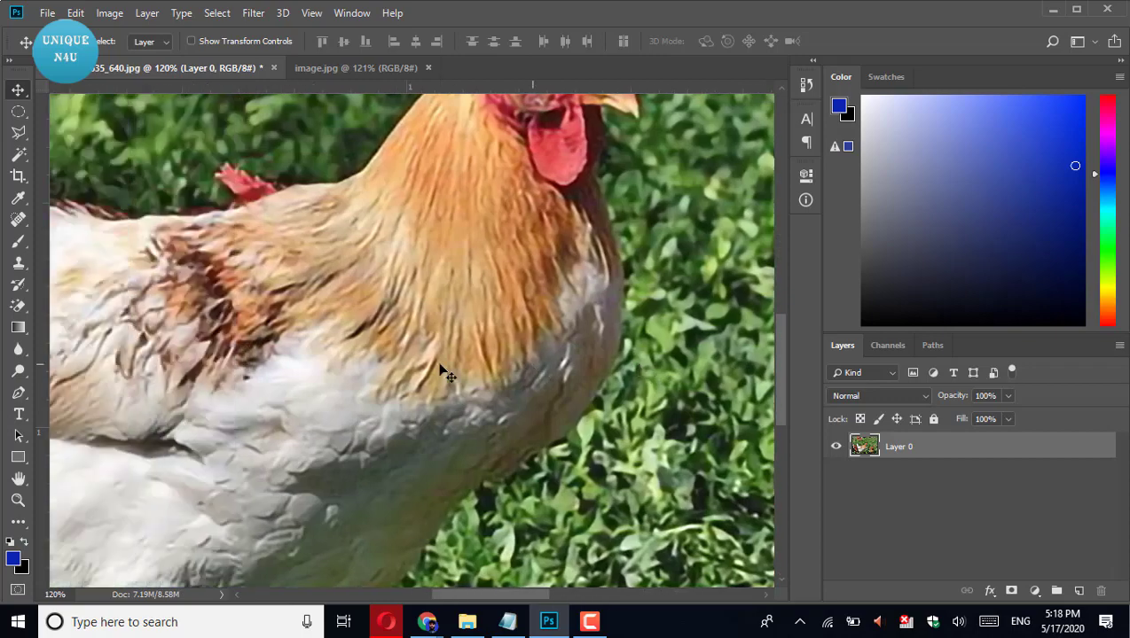
pyautogui.hscroll(-2, 440, 372)
pyautogui.hscroll(-3, 441, 369)
pyautogui.hscroll(-2, 441, 370)
pyautogui.hscroll(-2, 444, 370)
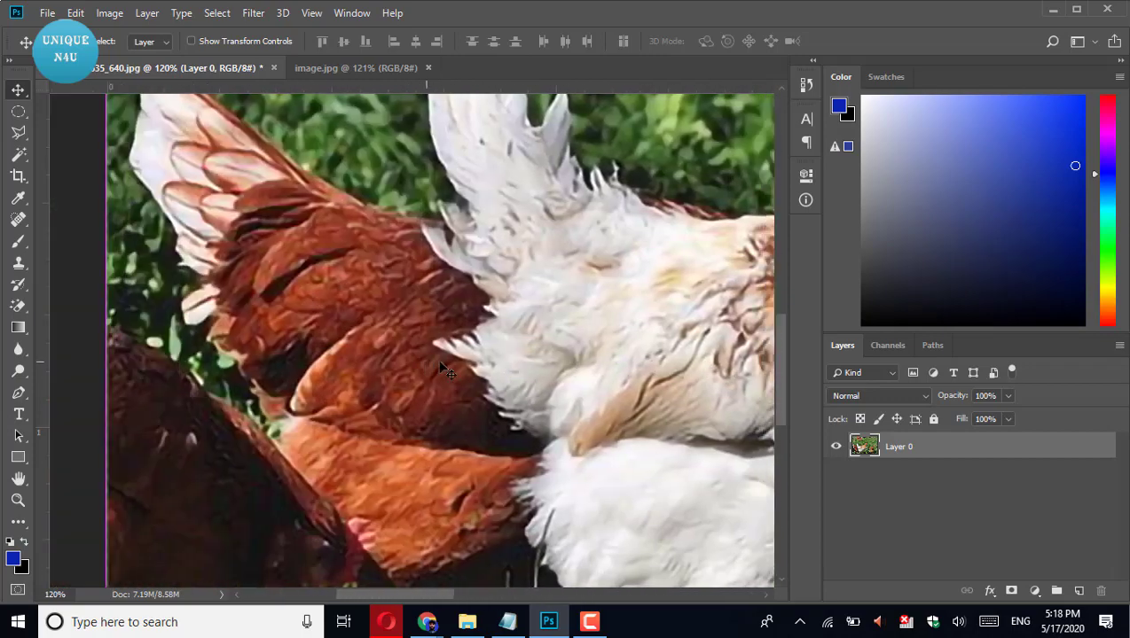
pyautogui.hscroll(3, 446, 369)
pyautogui.hscroll(4, 443, 370)
pyautogui.hscroll(2, 452, 371)
pyautogui.hscroll(1, 452, 370)
pyautogui.scroll(3, 452, 370)
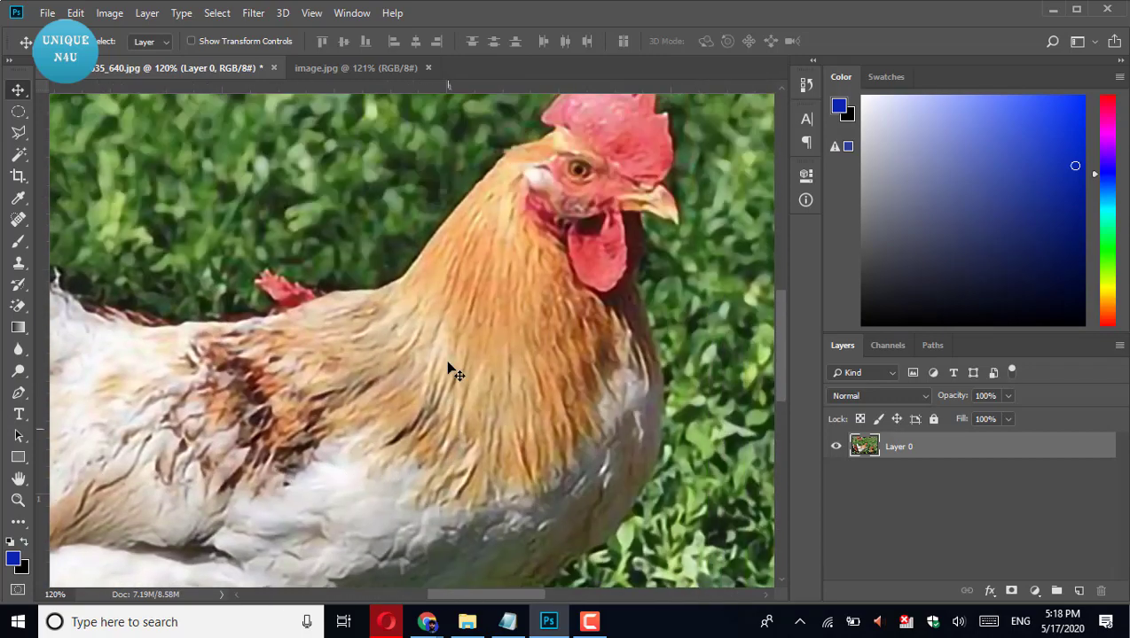
pyautogui.scroll(2, 450, 371)
pyautogui.hscroll(1, 448, 371)
pyautogui.hscroll(3, 449, 370)
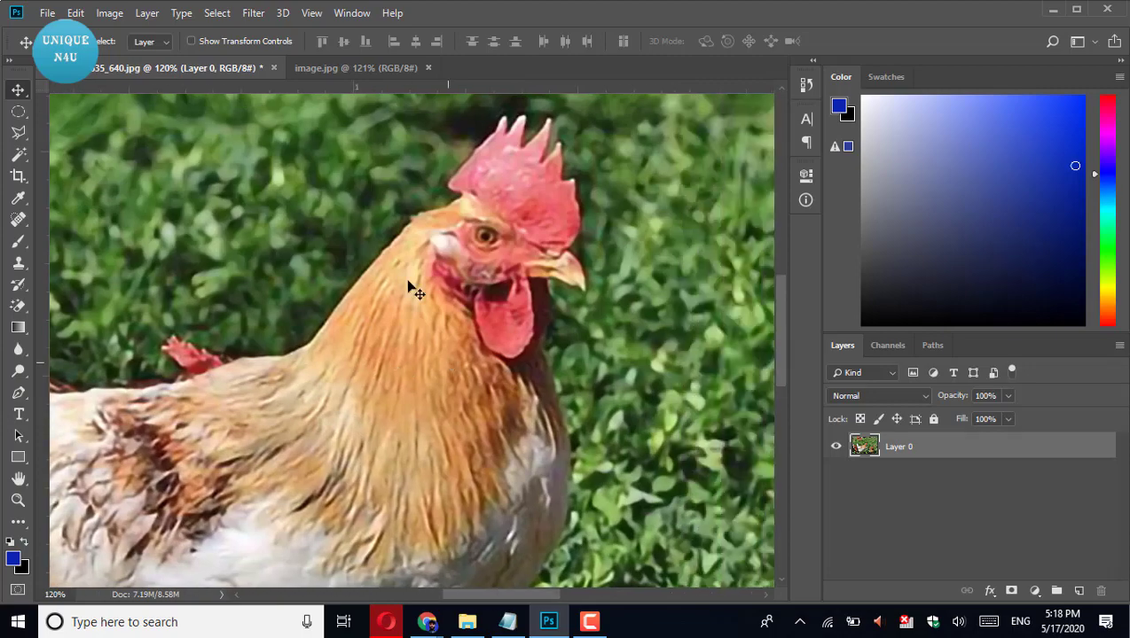
# - Zoom image.jpg to 418% on the rooster's head and alternate with the enlarged copy to compare
pyautogui.click(328, 75)
pyautogui.scroll(2, 459, 333)
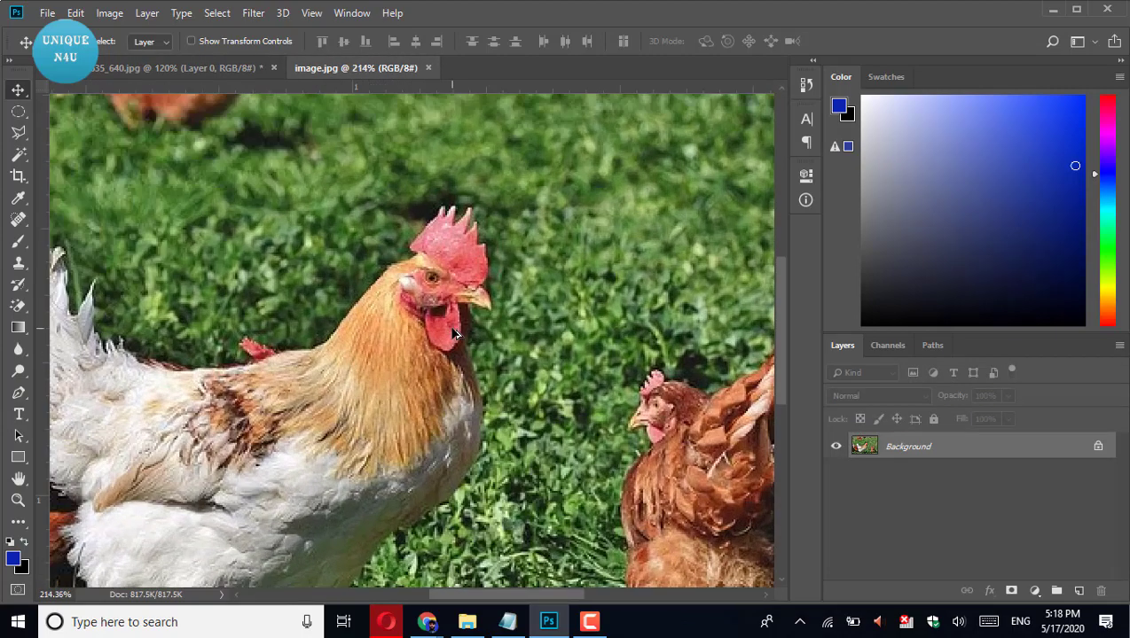
pyautogui.scroll(2, 459, 332)
pyautogui.scroll(3, 454, 324)
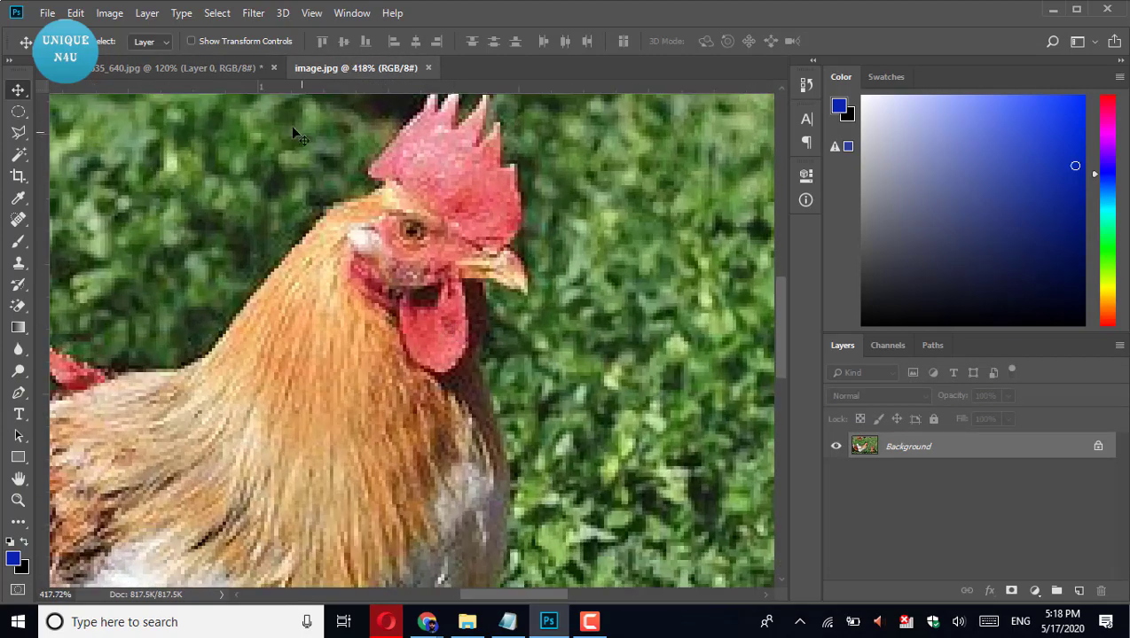
pyautogui.click(231, 71)
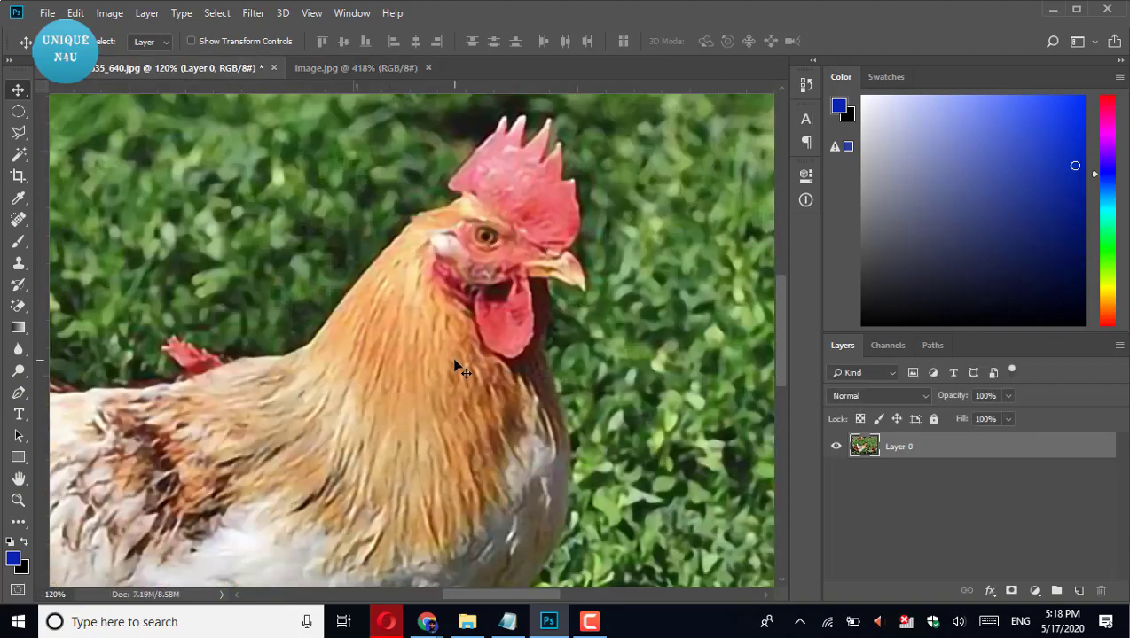
pyautogui.scroll(-1, 454, 365)
pyautogui.scroll(-1, 454, 366)
pyautogui.click(342, 66)
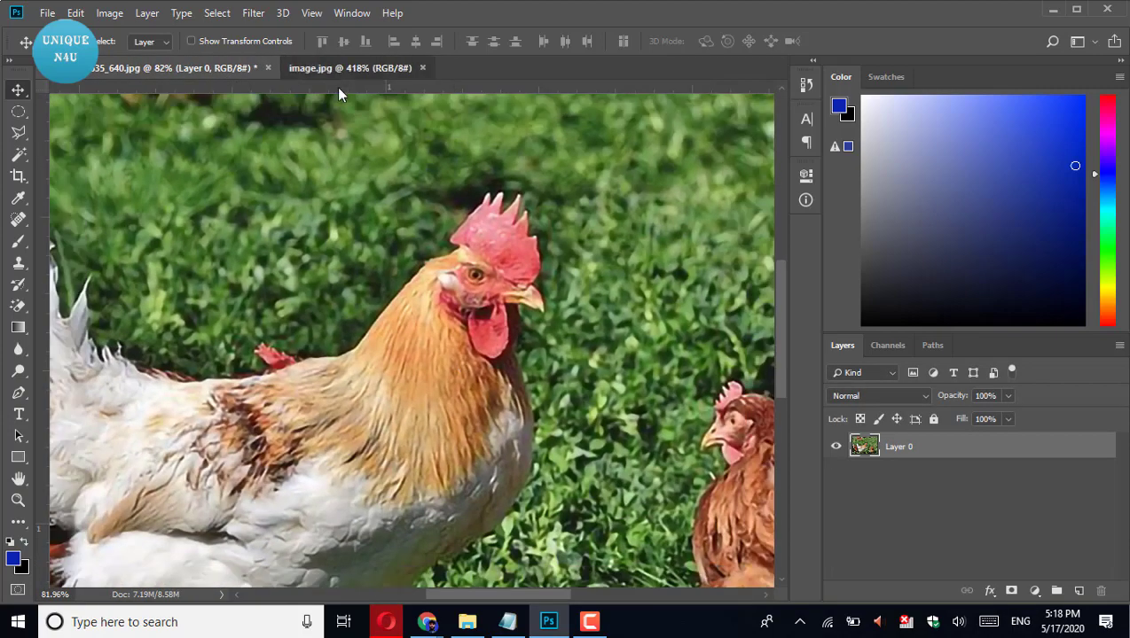
pyautogui.scroll(-2, 361, 250)
pyautogui.scroll(-1, 362, 250)
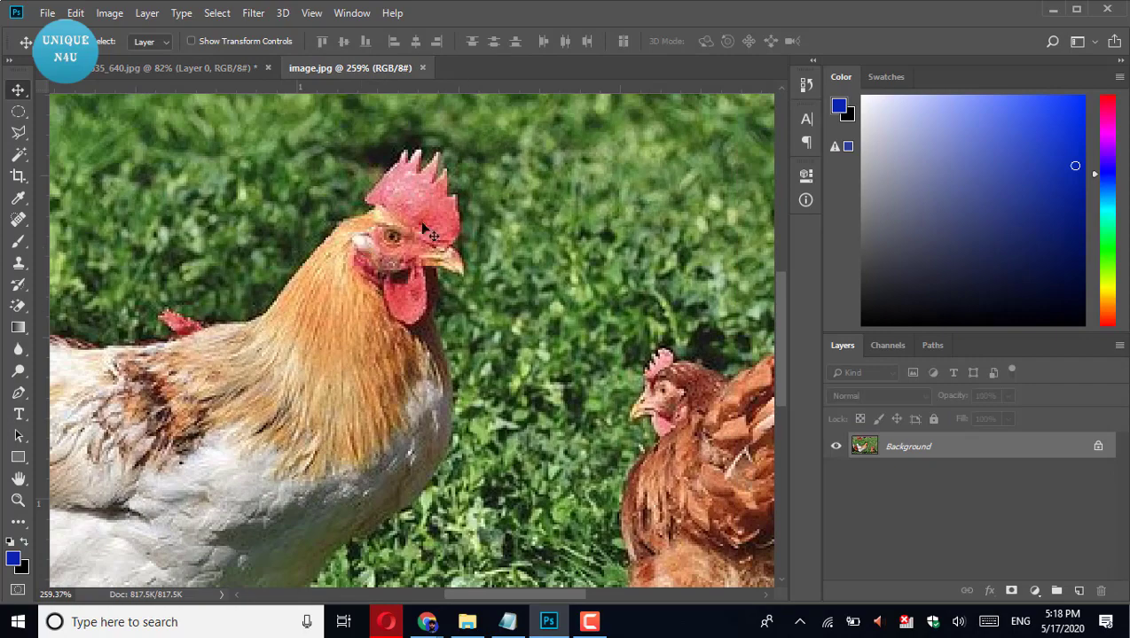